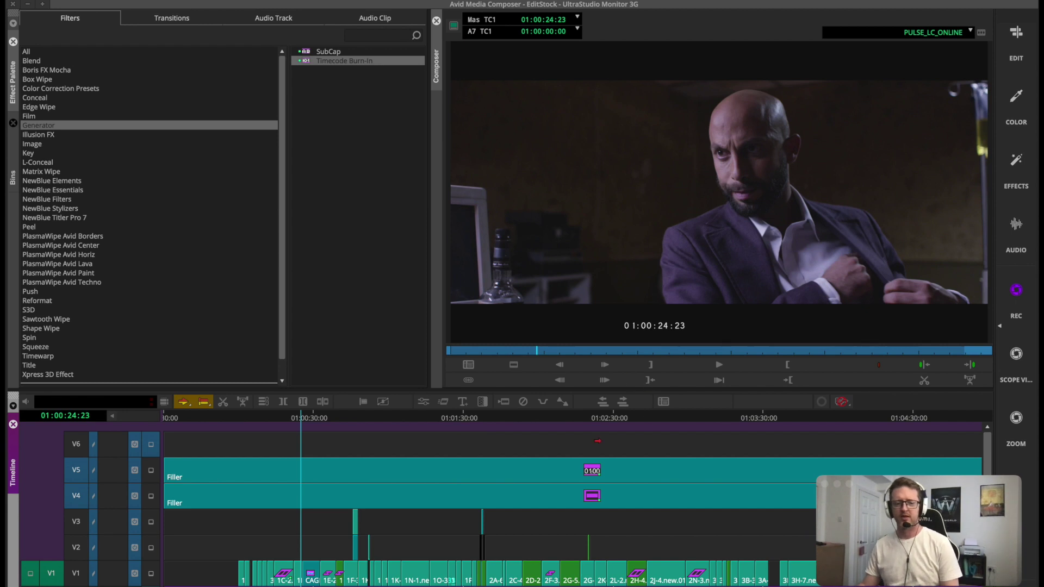
Park at 01:02:05:14 and open the V5 burn-in's effect parameters
mouse_move(546, 423)
mouse_down()
mouse_move(580, 421)
mouse_move(552, 425)
mouse_up()
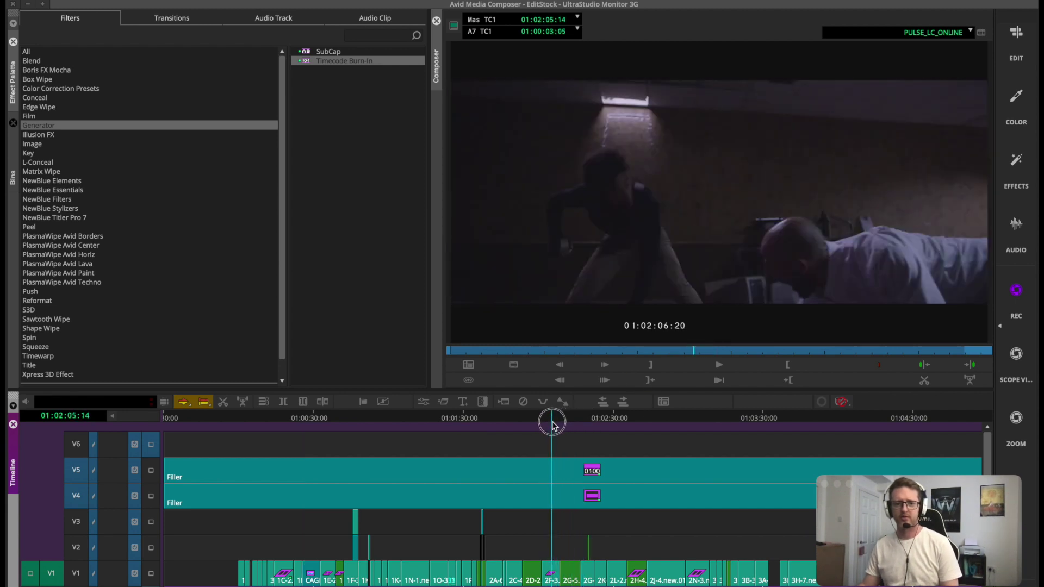
click(546, 467)
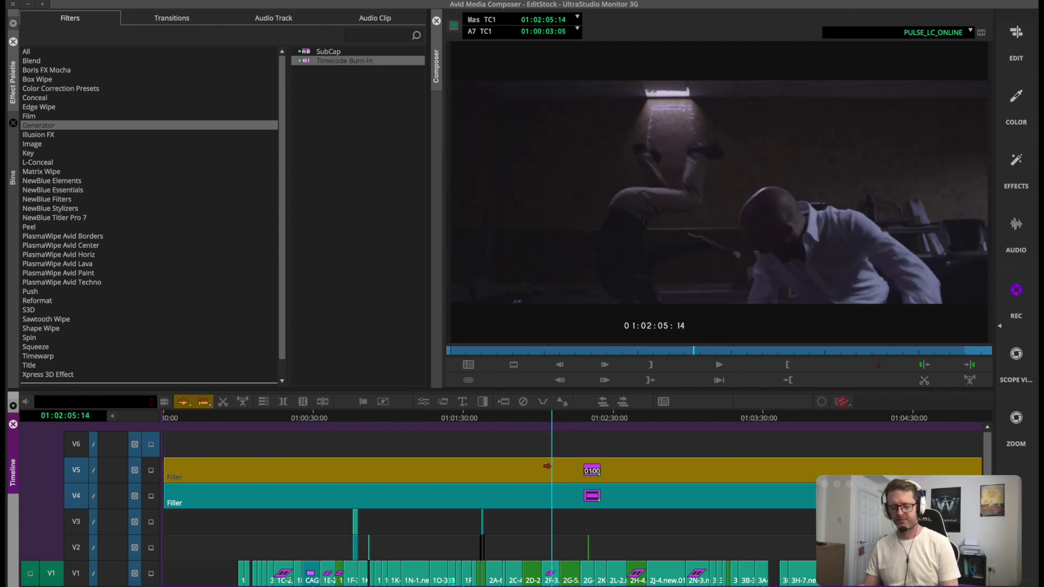
key(ctrl+8)
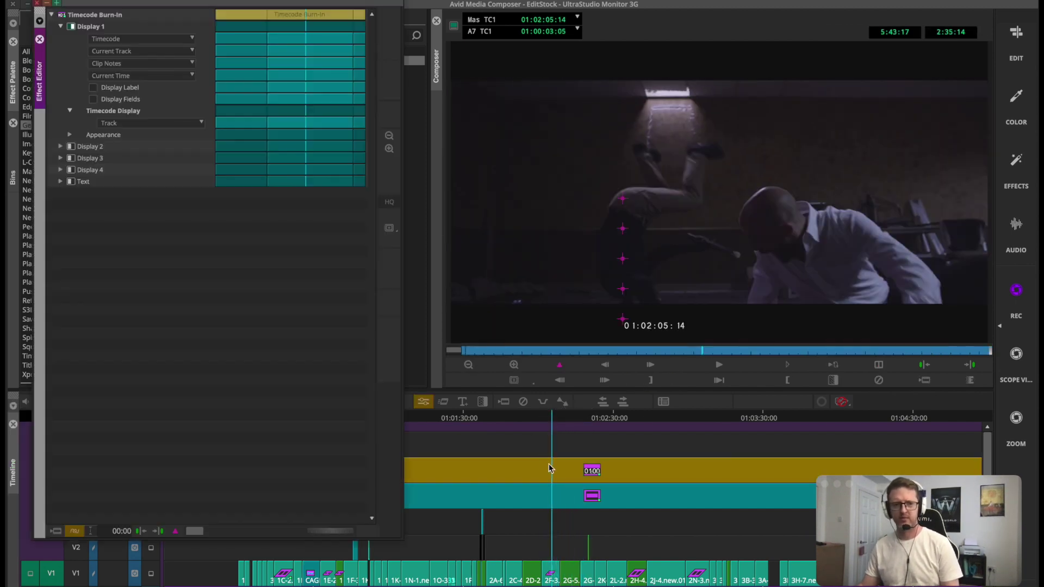
Change Display 1 from record timecode to a clip field, trying Source Timecode and Source Clip Name
click(109, 40)
click(142, 64)
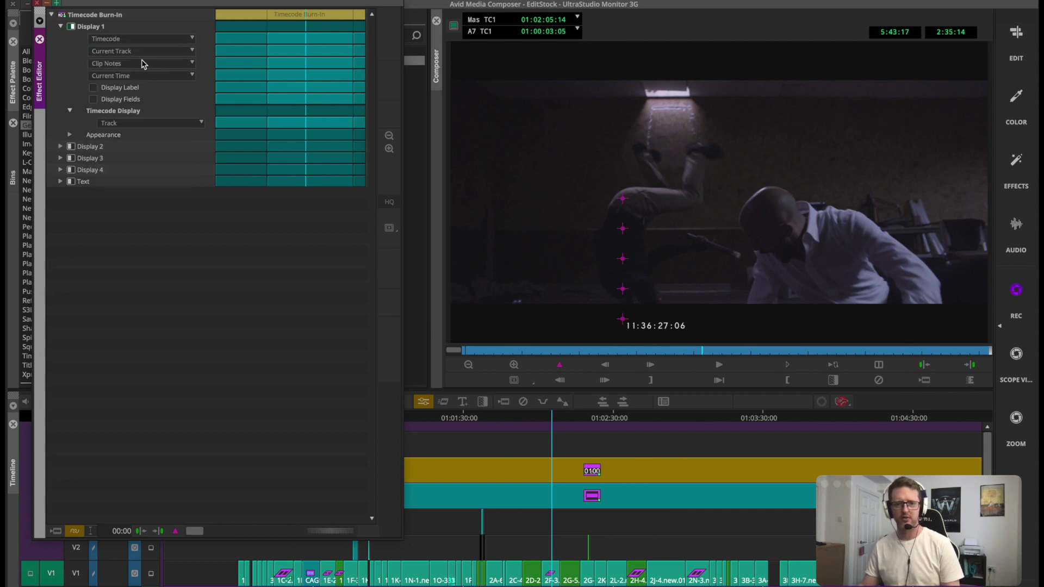
click(141, 40)
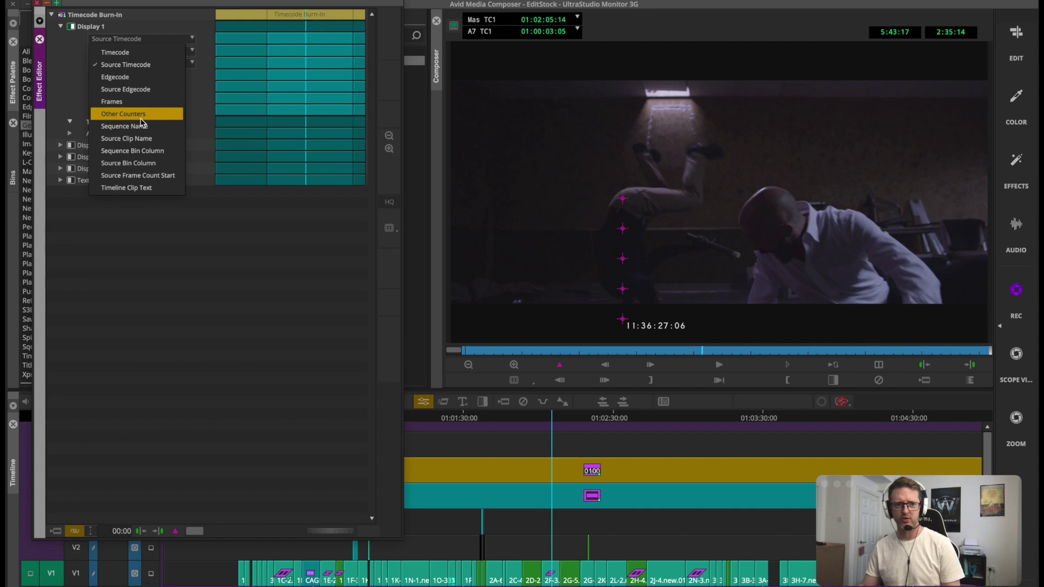
click(143, 138)
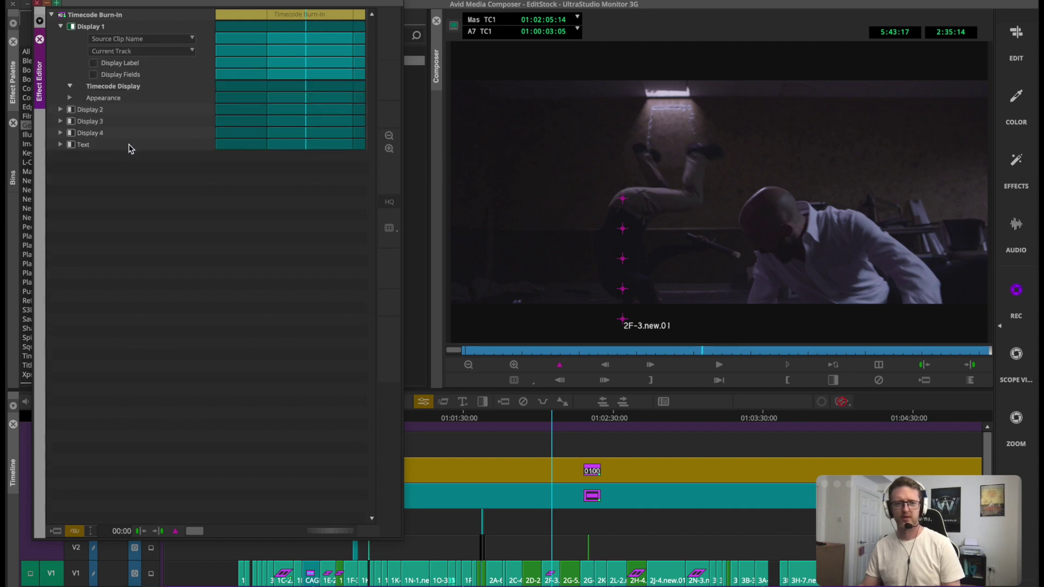
click(148, 39)
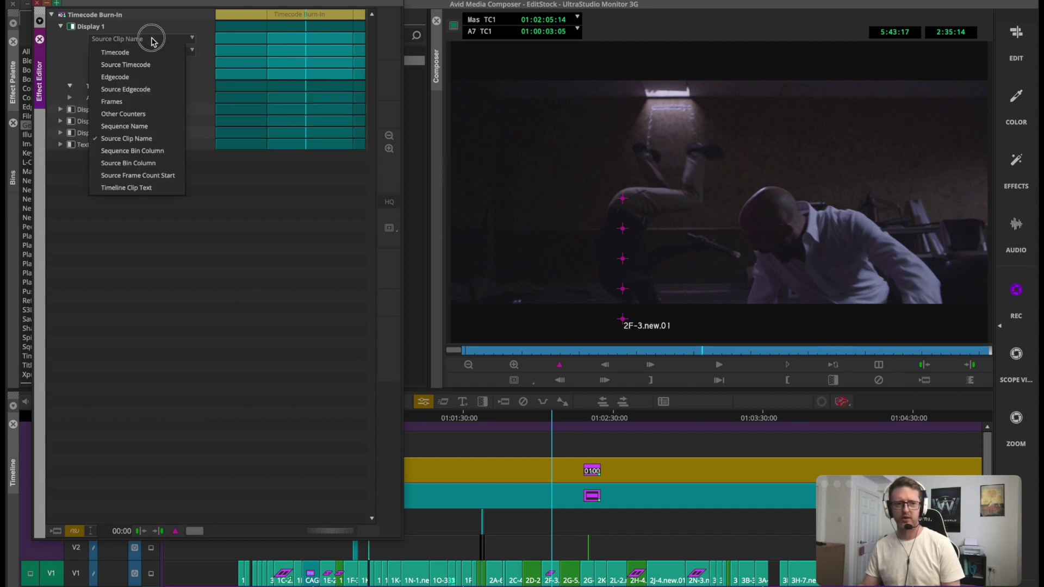
click(157, 163)
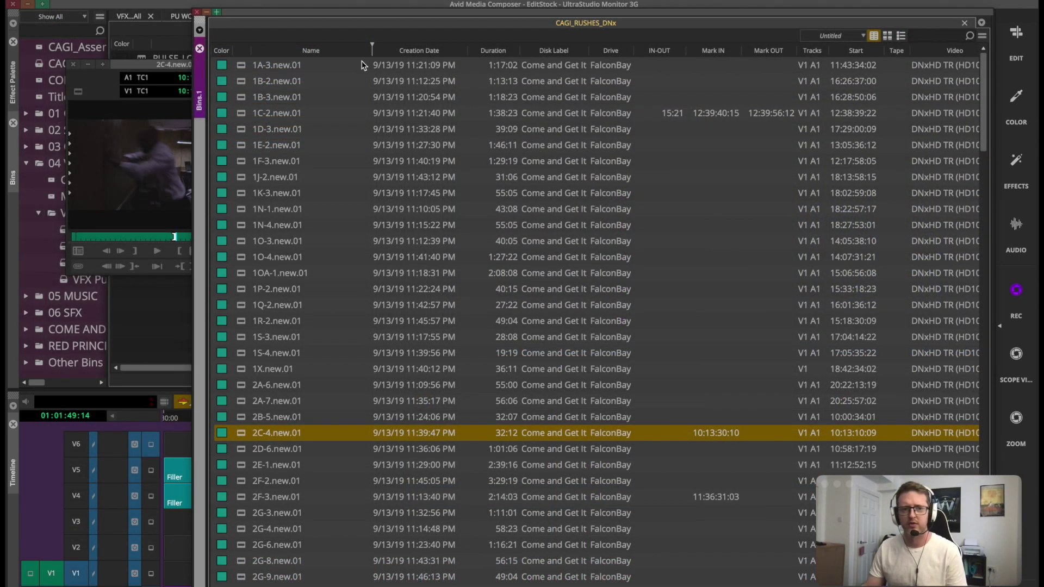
Add a custom bin column named 'AE Notes'
right_click(321, 50)
click(383, 76)
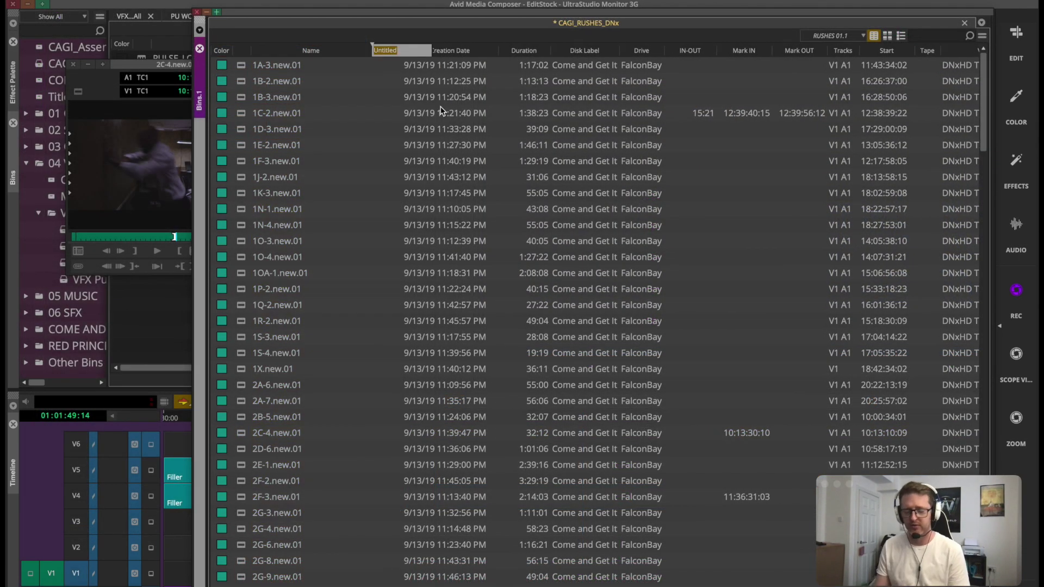
text(AE Notes)
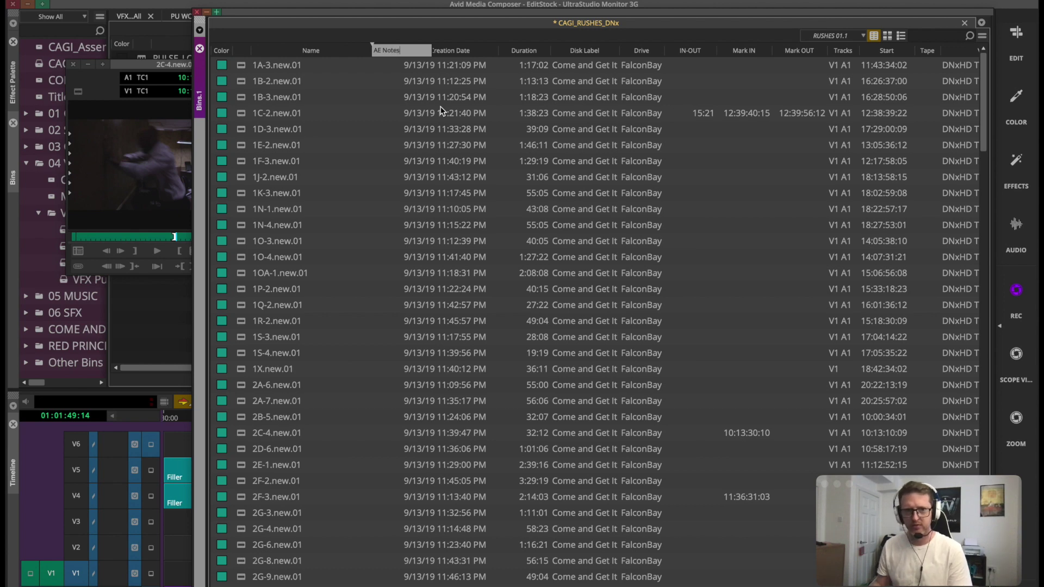
key(Return)
drag(352, 14, 243, 8)
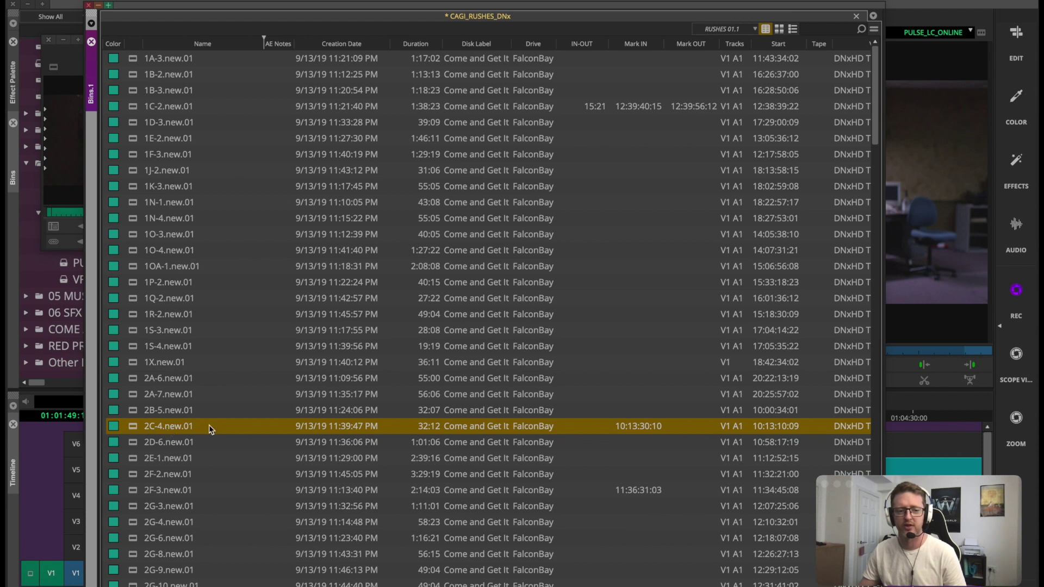
Enter the note 'Out of focus' for clip 2C-4.new.01 and save the bin
click(270, 427)
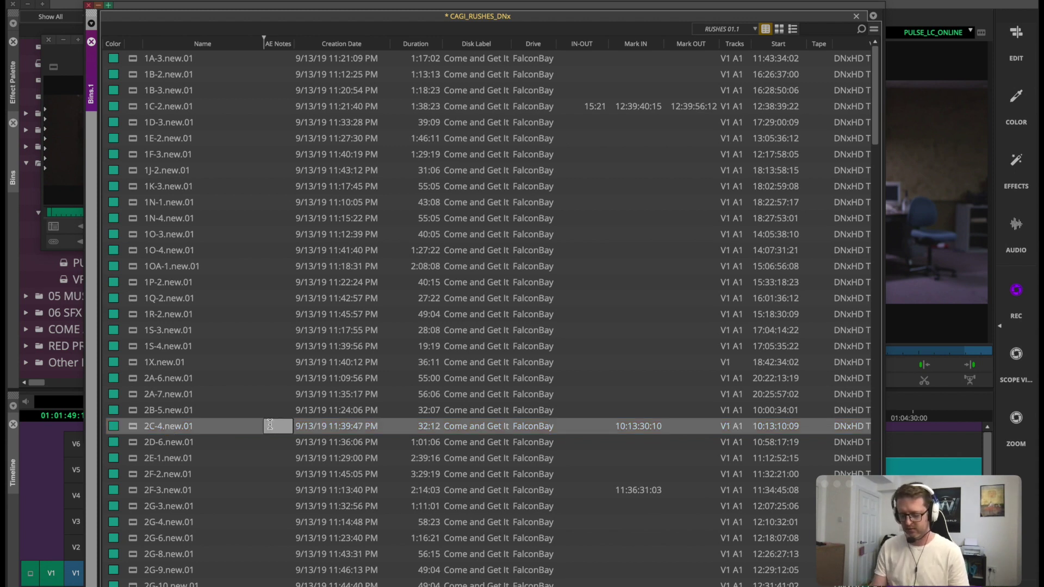
text(focusa)
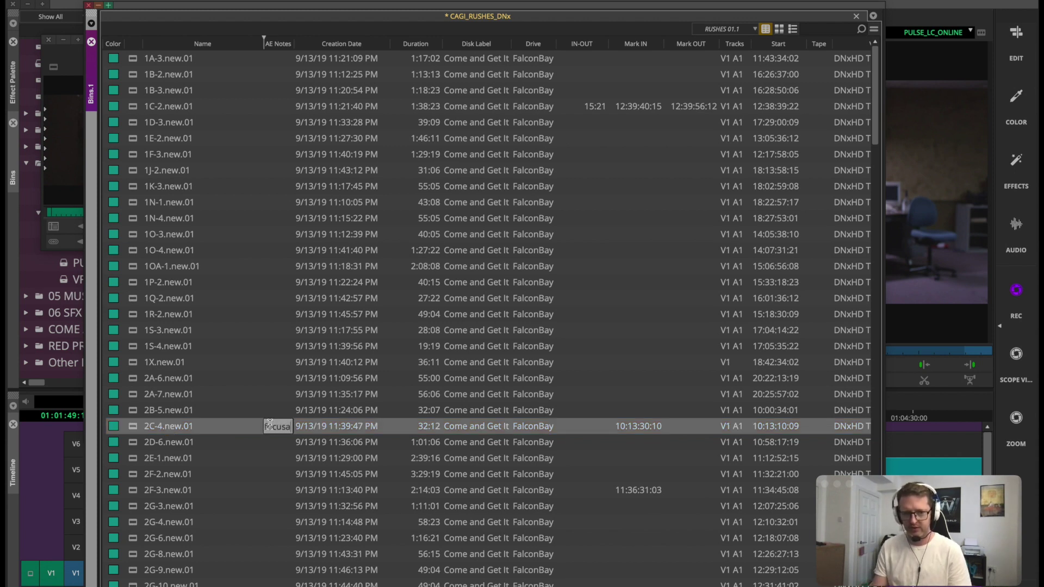
key(BackSpace)
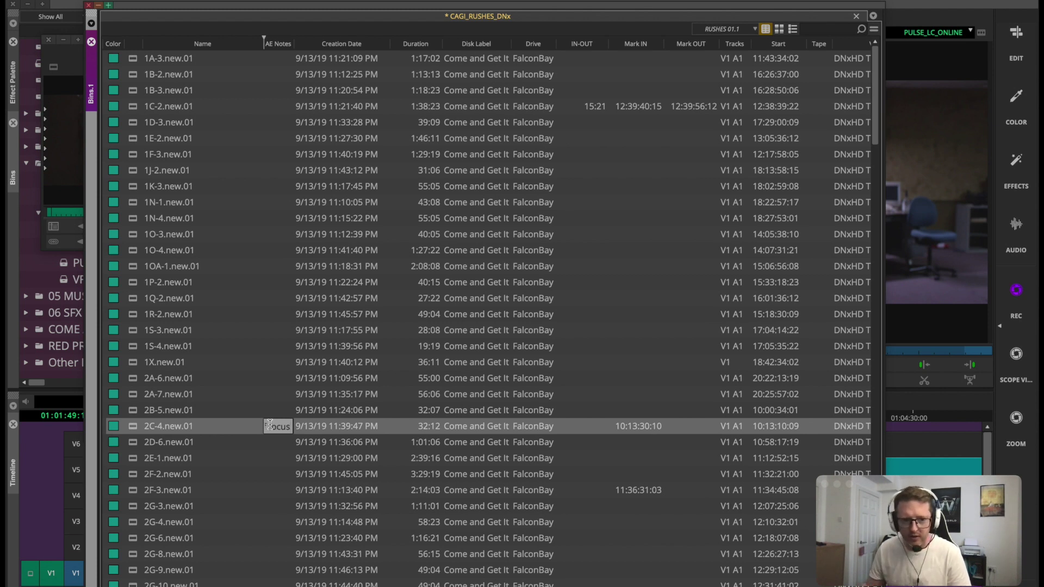
key(Return)
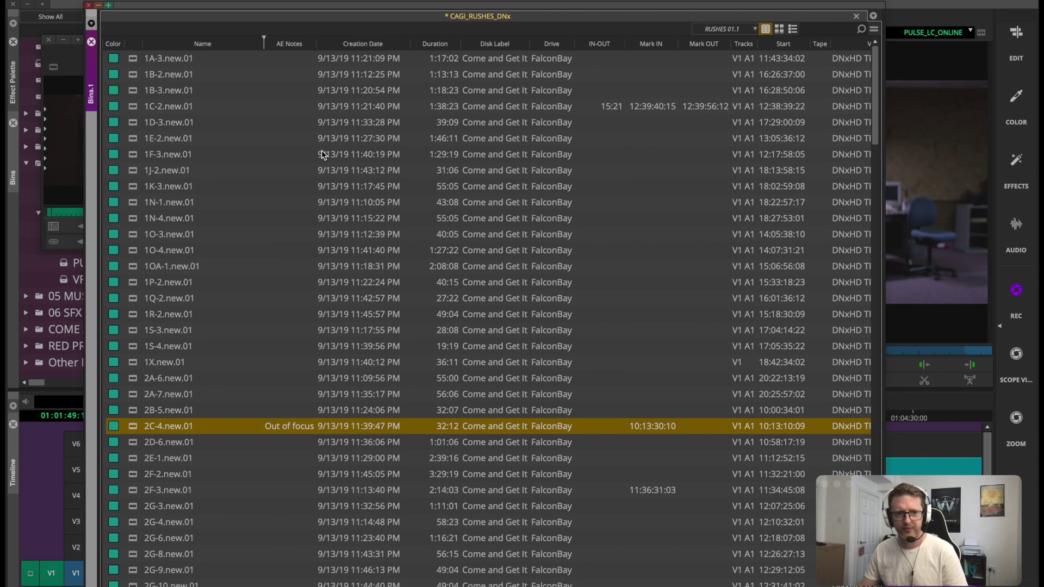
key(ctrl+s)
Widen the AE Notes column and dock the bin top-left above the timeline
click(345, 8)
drag(346, 8, 373, 18)
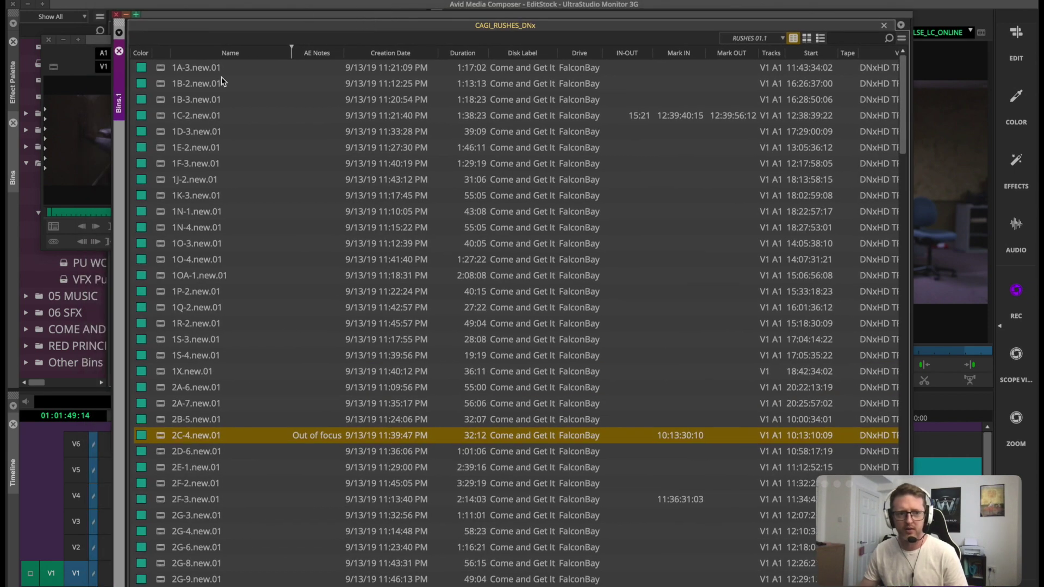
drag(122, 103, 27, 271)
drag(28, 314, 43, 260)
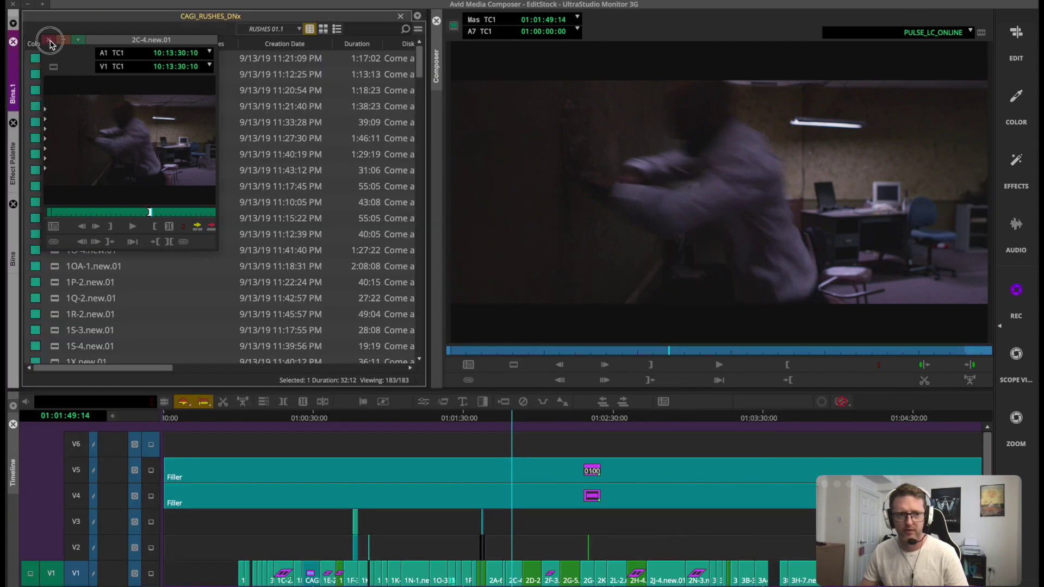
Close the source clip viewer and open the V5 burn-in's effect parameters
click(48, 39)
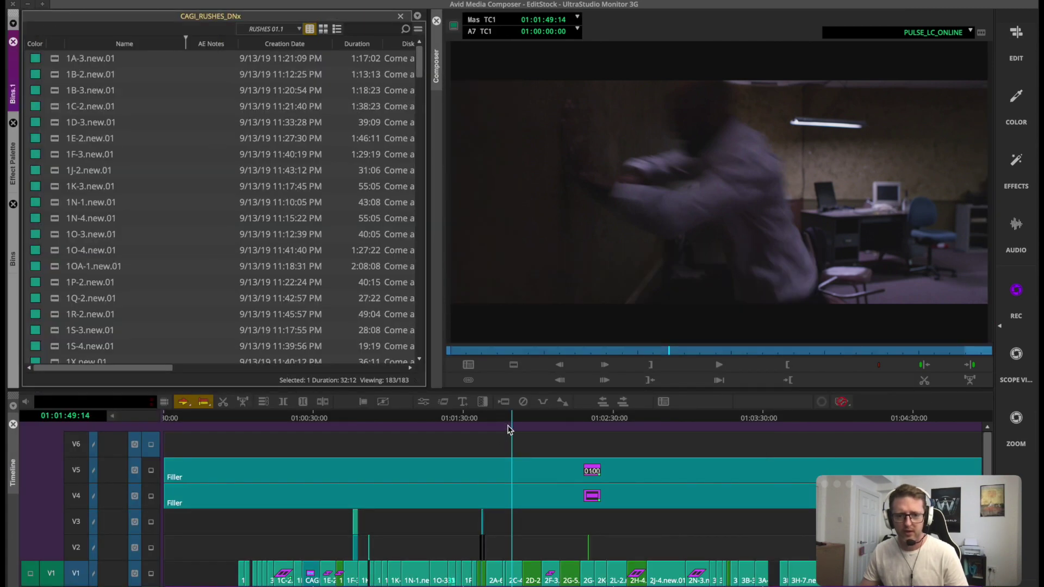
click(506, 463)
click(509, 465)
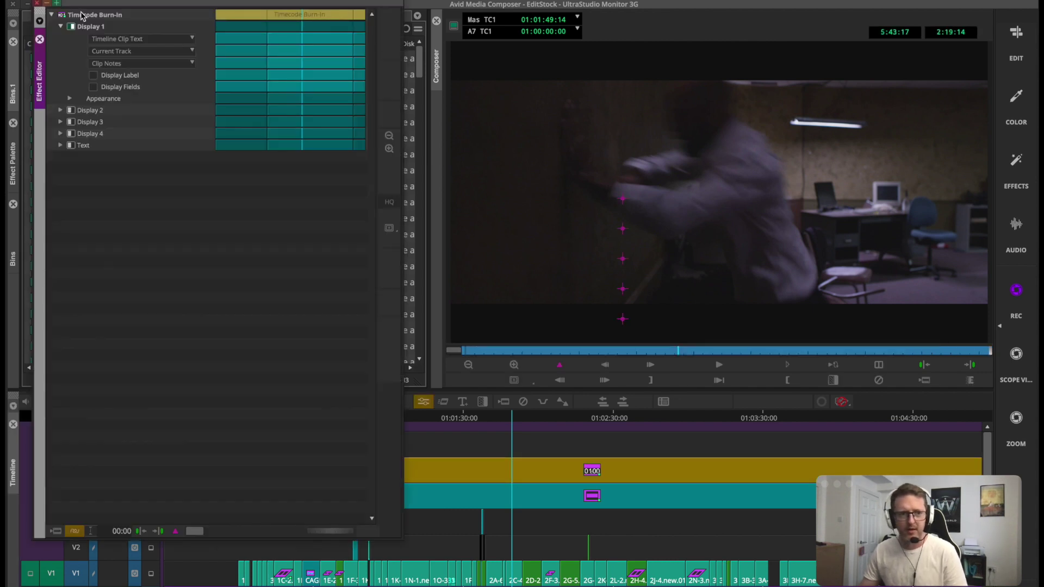
Set Display 2 to Source Bin Column and pick Custom Property from the column list
click(60, 112)
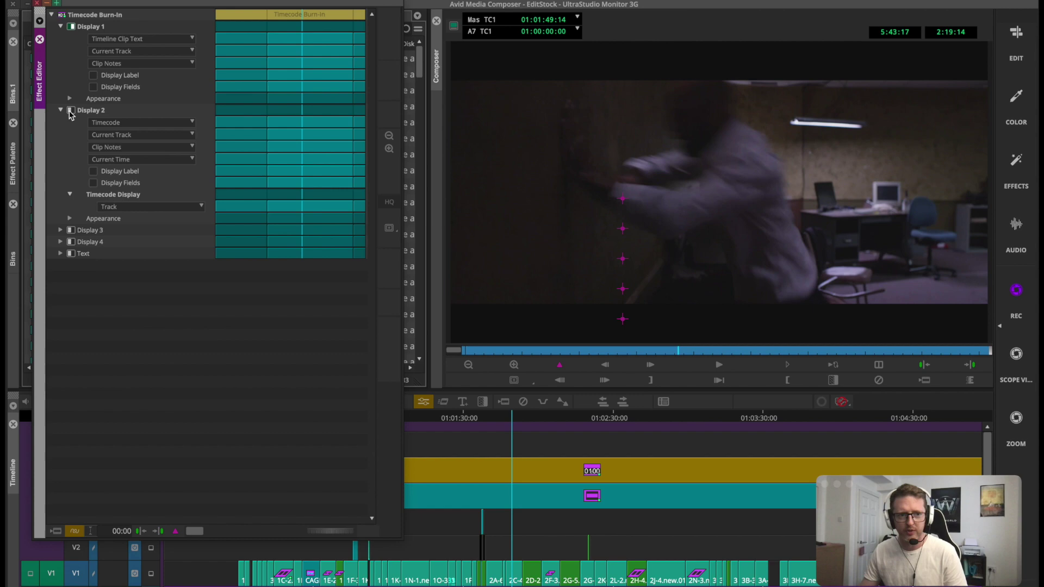
click(113, 124)
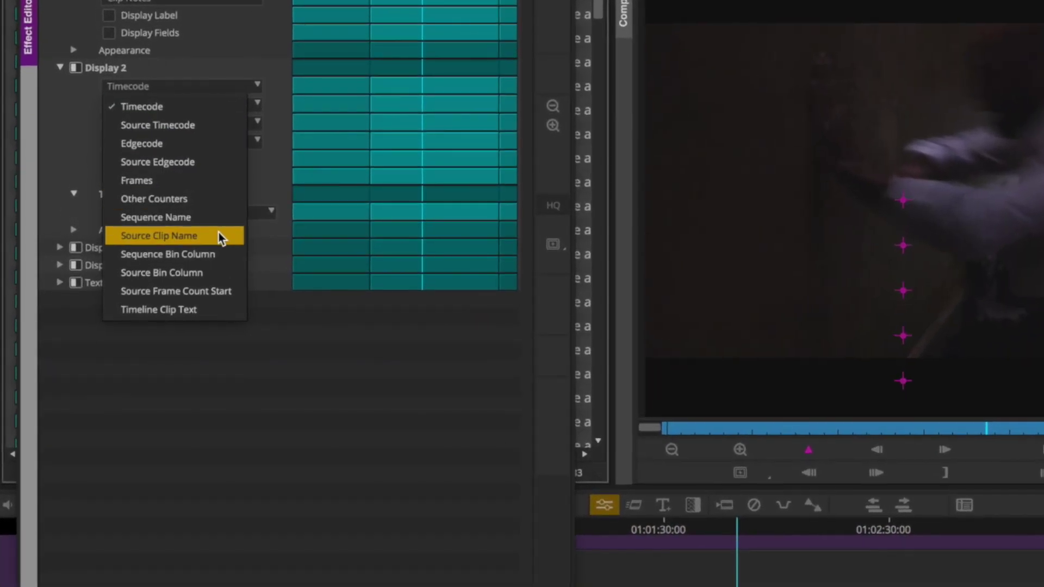
click(217, 272)
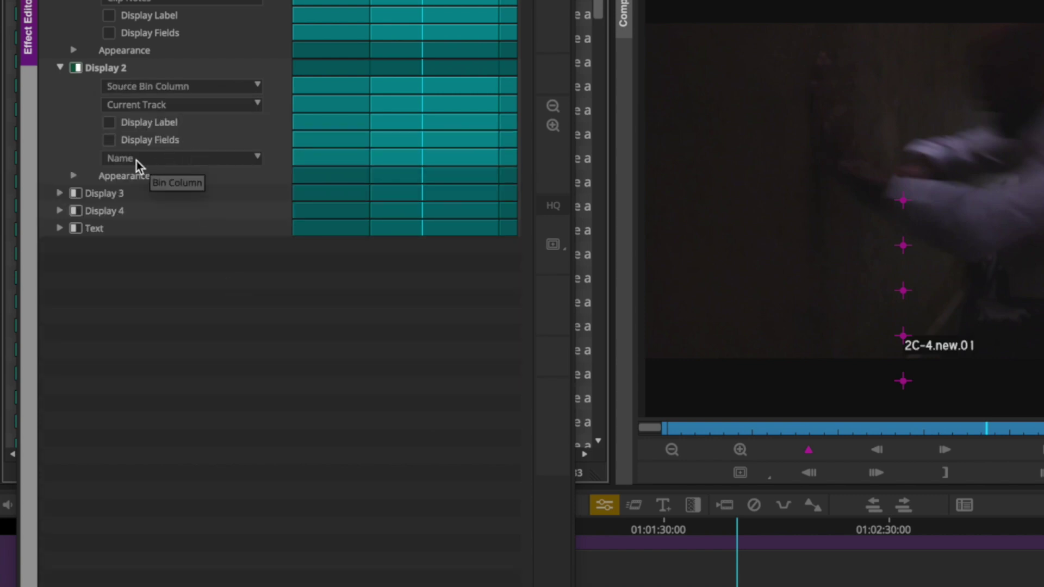
click(179, 159)
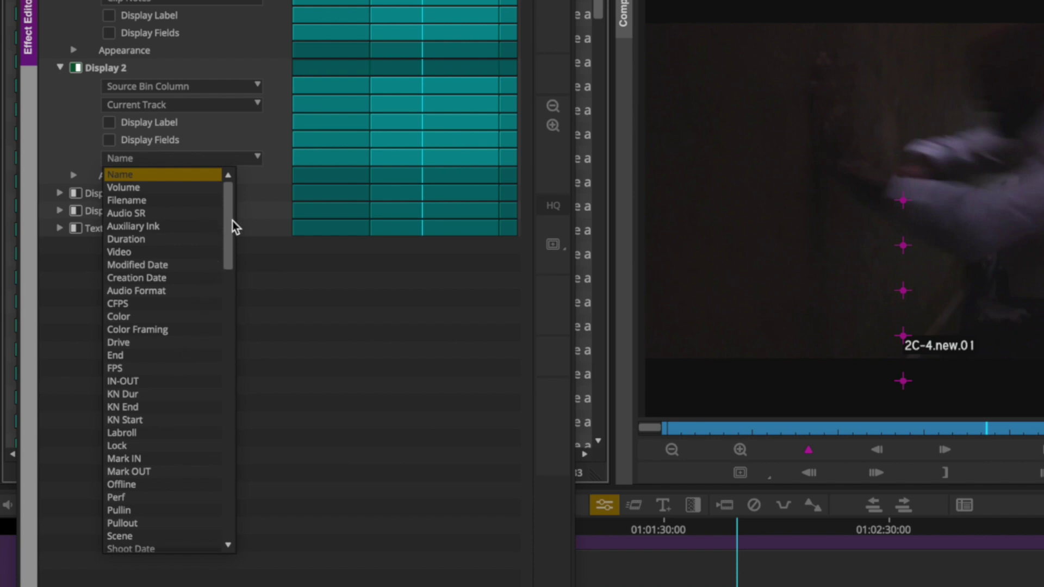
drag(231, 225, 228, 256)
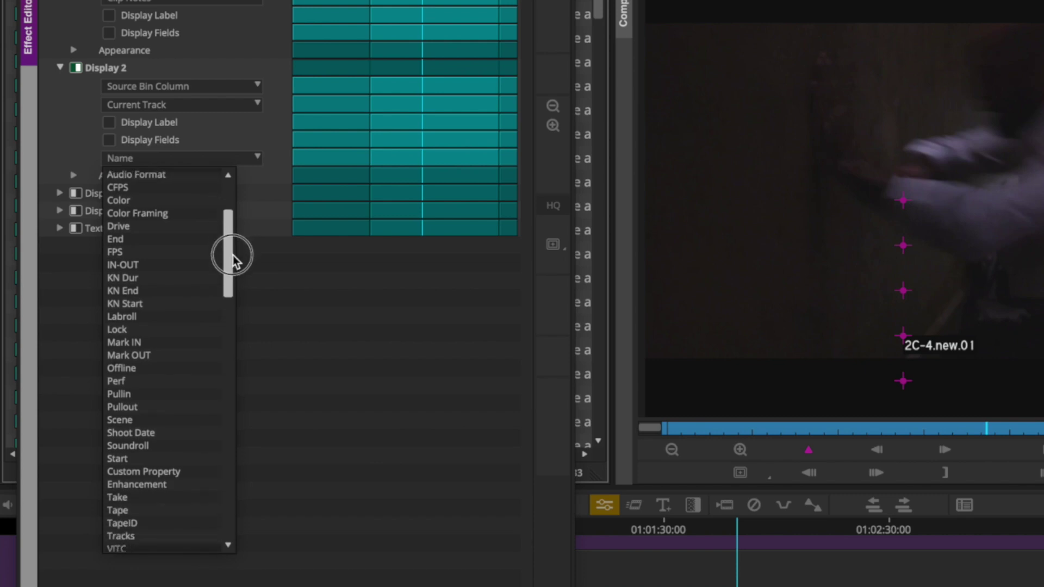
Point Display 2 at the custom 'AE Notes' column and move the 'Out of focus' overlay lower right
click(175, 473)
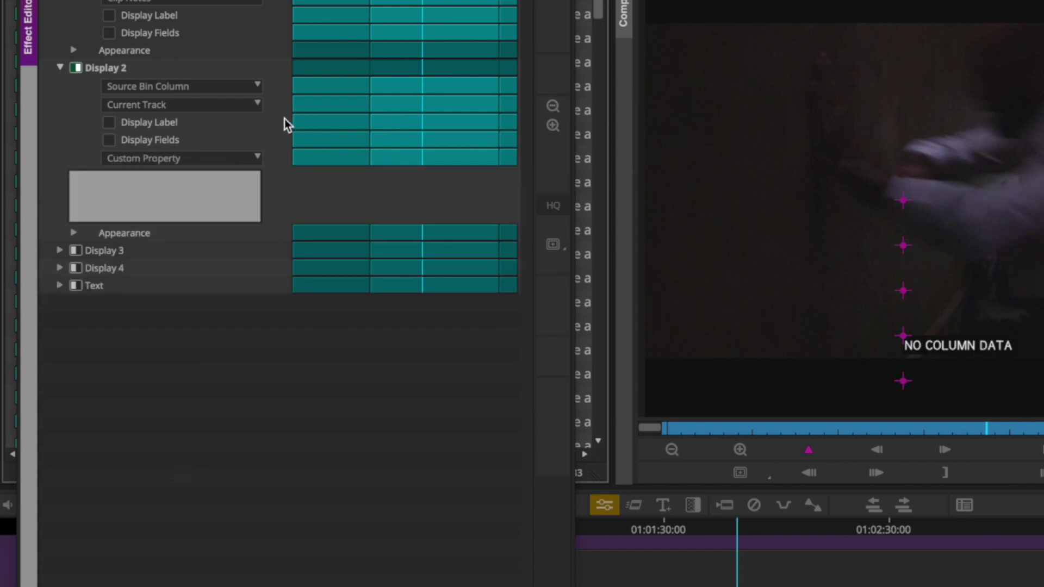
click(83, 187)
text(AE Notes)
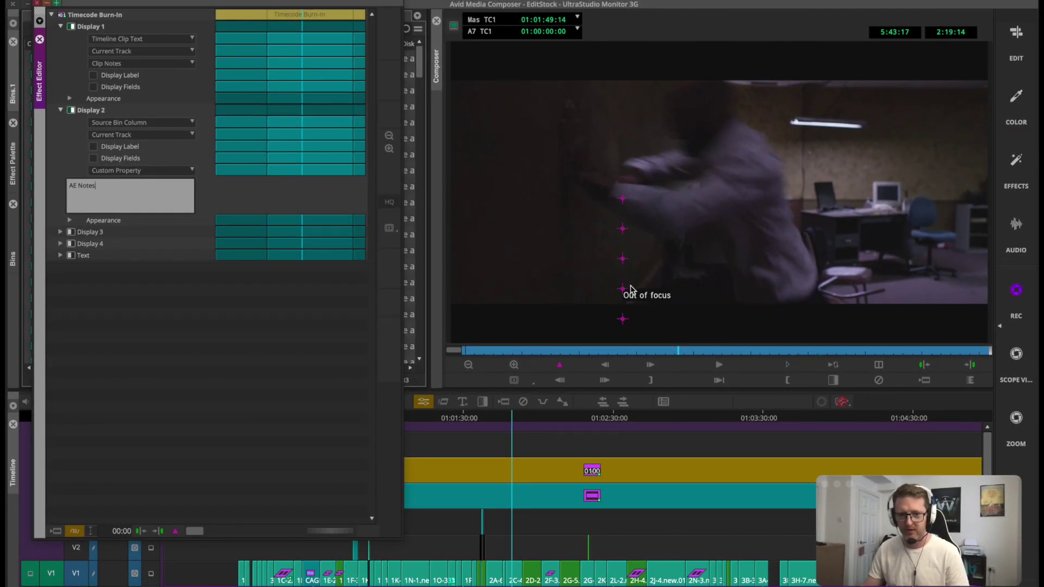
drag(621, 290, 686, 314)
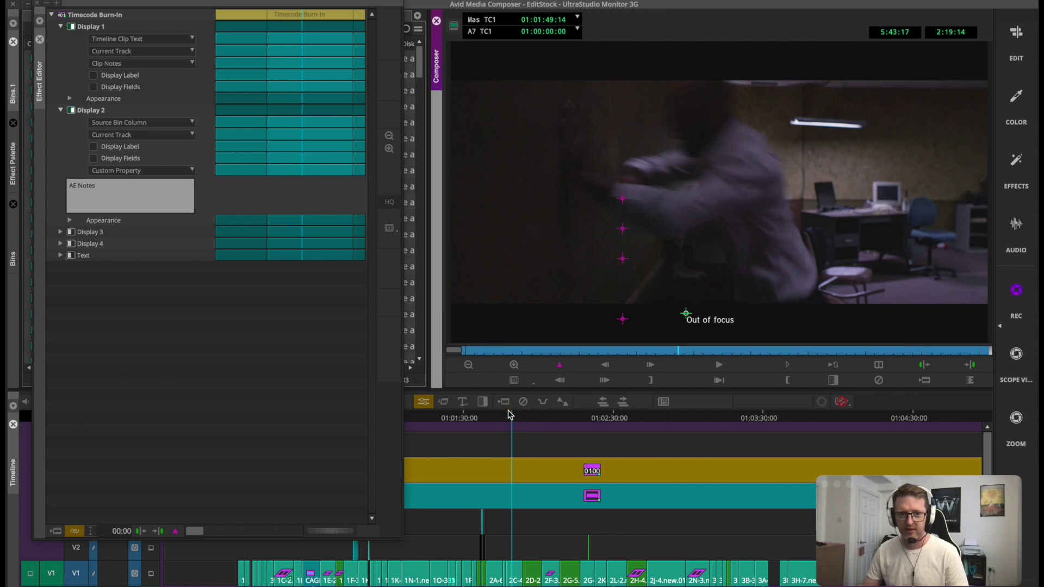
mouse_move(510, 416)
mouse_down()
mouse_move(502, 423)
mouse_move(525, 422)
mouse_move(520, 431)
mouse_up()
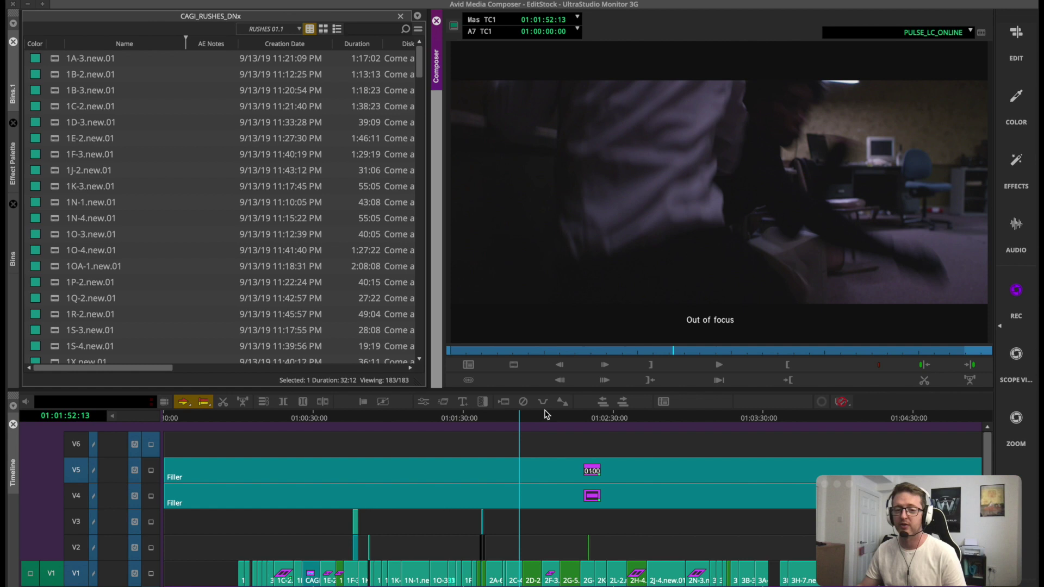
Park the position indicator on the 1F-3.new.01 clip stacked over CAGI_CCTV.mov
click(517, 423)
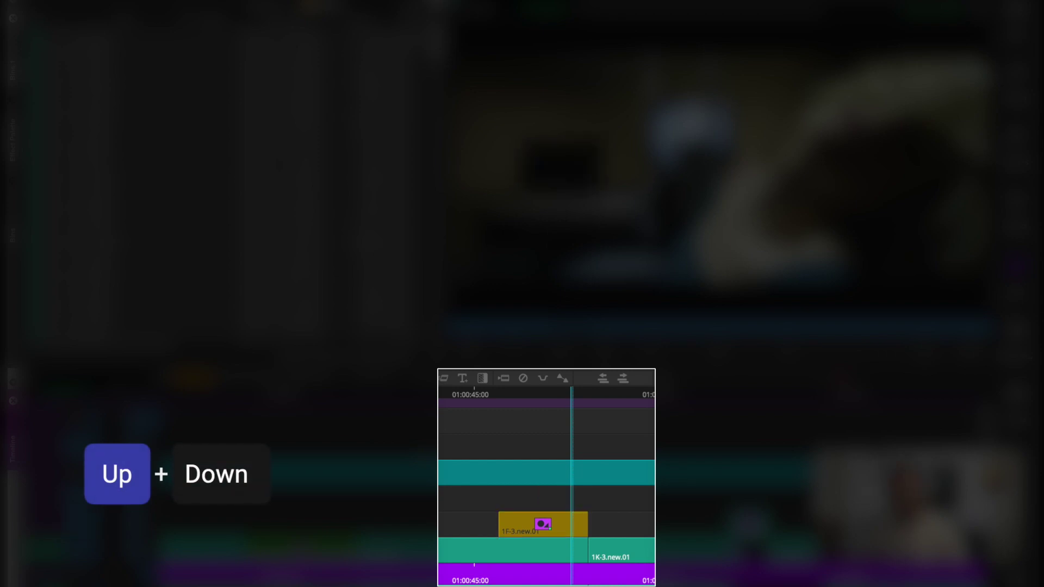
Nudge 1F-3.new.01 between tracks with Alt+Up/Down, then drag it from V4 onto V5
key(alt+Up)
key(alt+Up)
key(alt+Up)
key(alt+Up)
key(alt+Up)
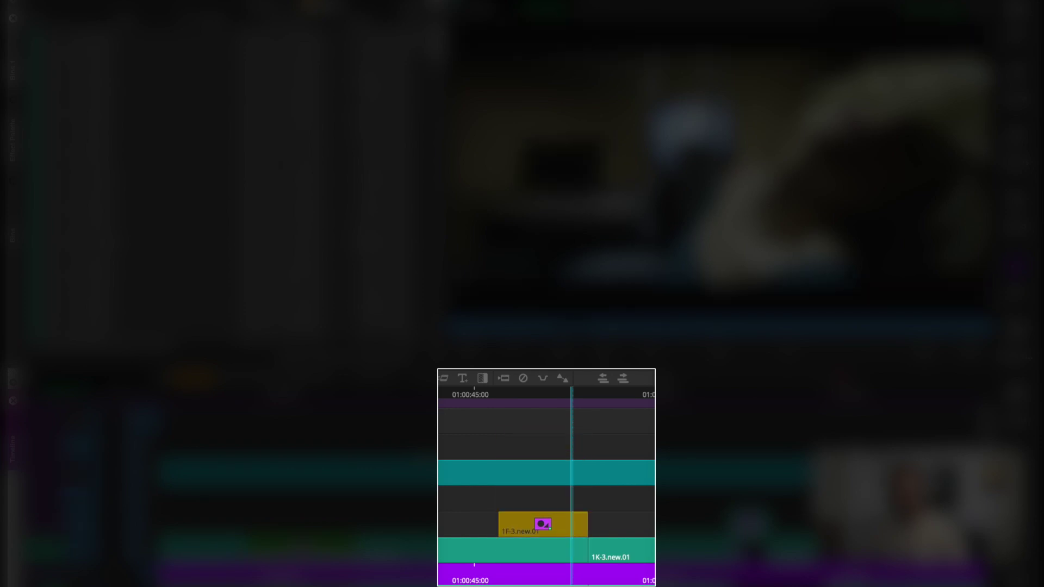
key(alt+Down)
key(alt+Up)
key(alt+Up)
key(alt+Up)
key(alt+Up)
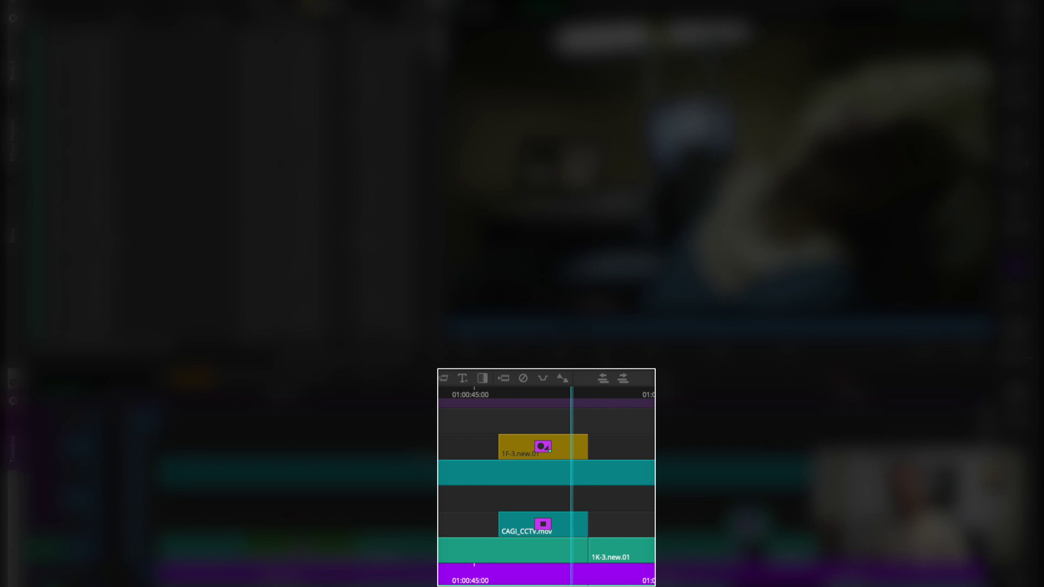
key(alt+Up)
key(alt+Down)
key(alt+Down)
key(alt+Down)
key(alt+Down)
key(alt+Down)
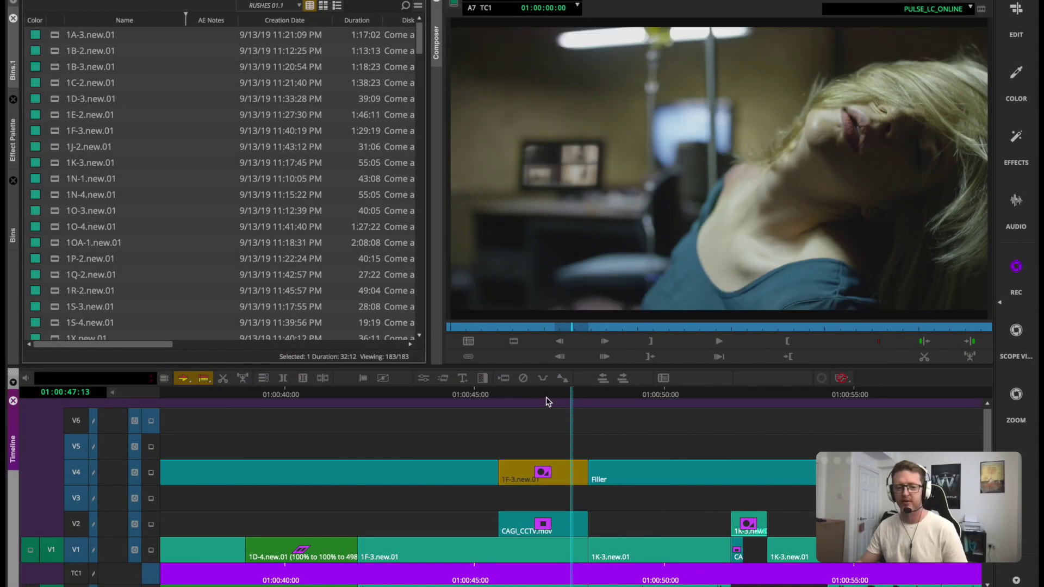
mouse_move(550, 396)
mouse_down()
mouse_move(438, 415)
mouse_move(546, 397)
mouse_up()
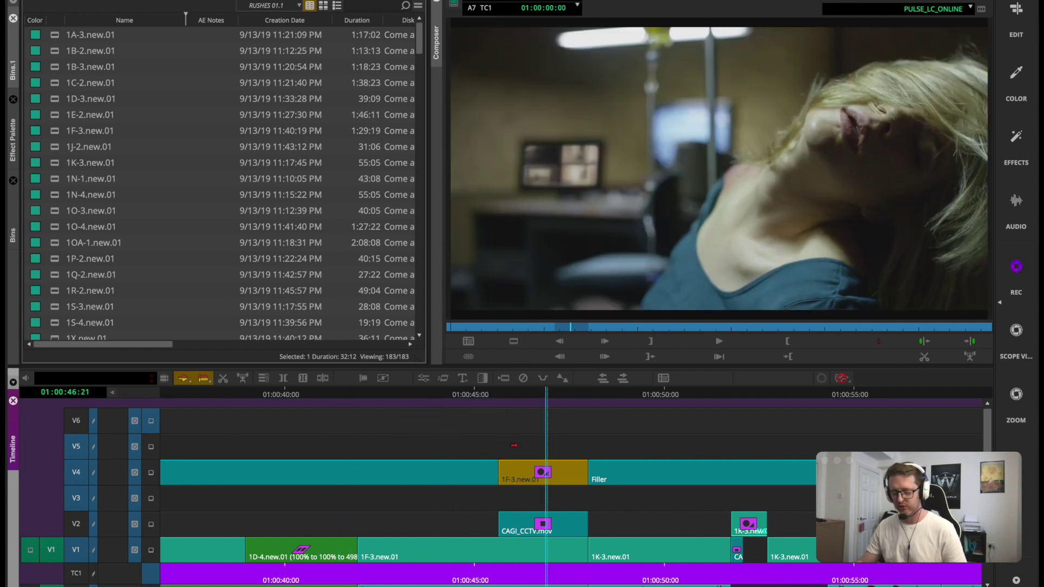
drag(514, 472, 514, 498)
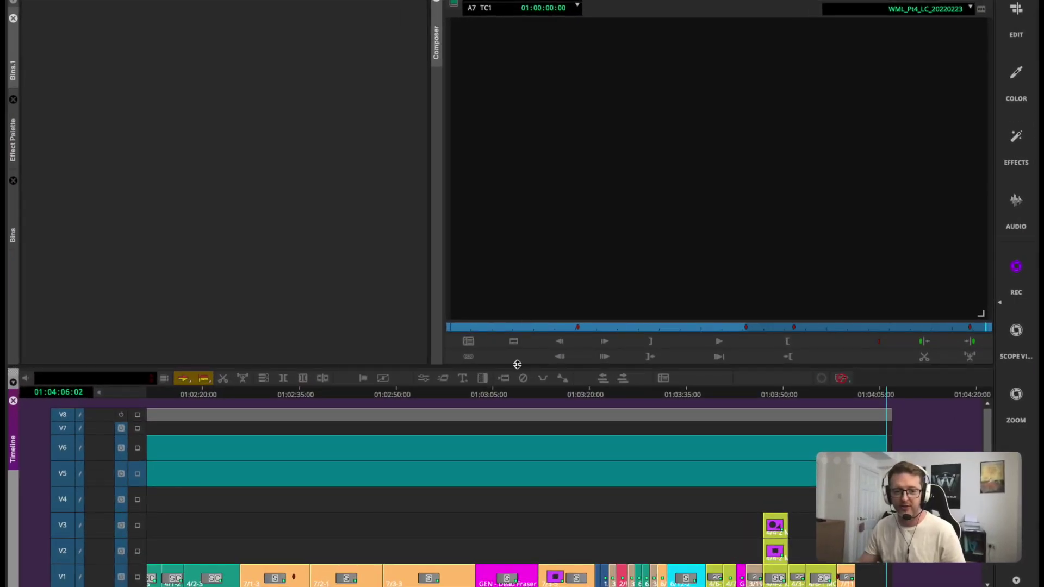
Enlarge the timeline to show TC1 and A1–A7, then select and deselect clip 7/1-3
drag(517, 364, 518, 169)
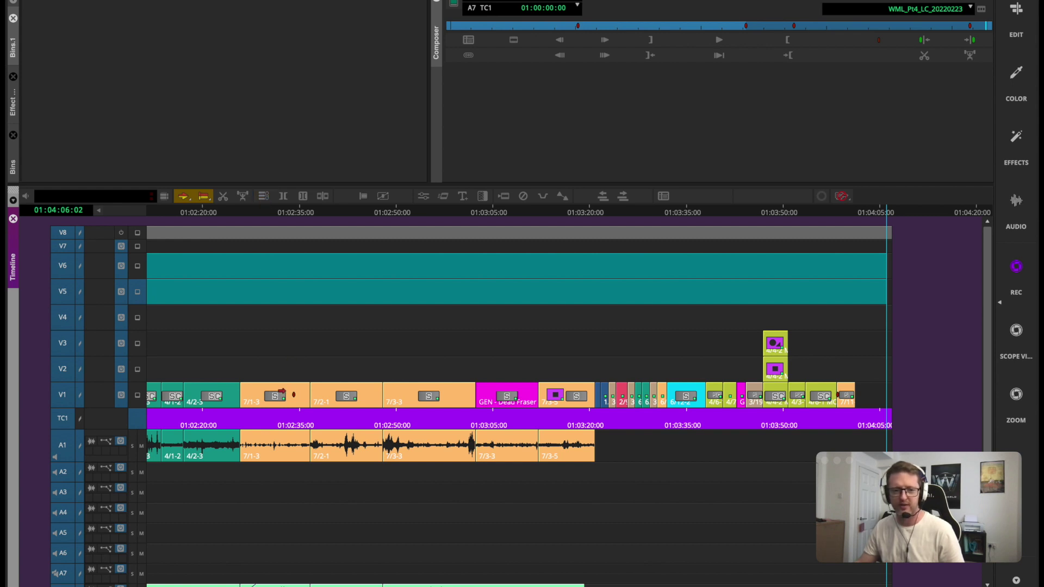
click(281, 391)
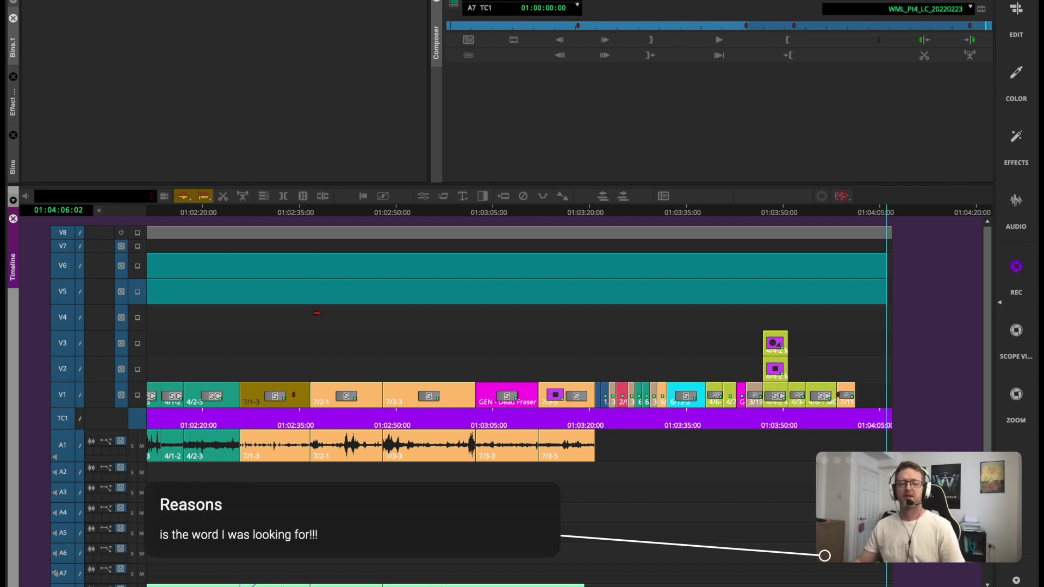
click(479, 226)
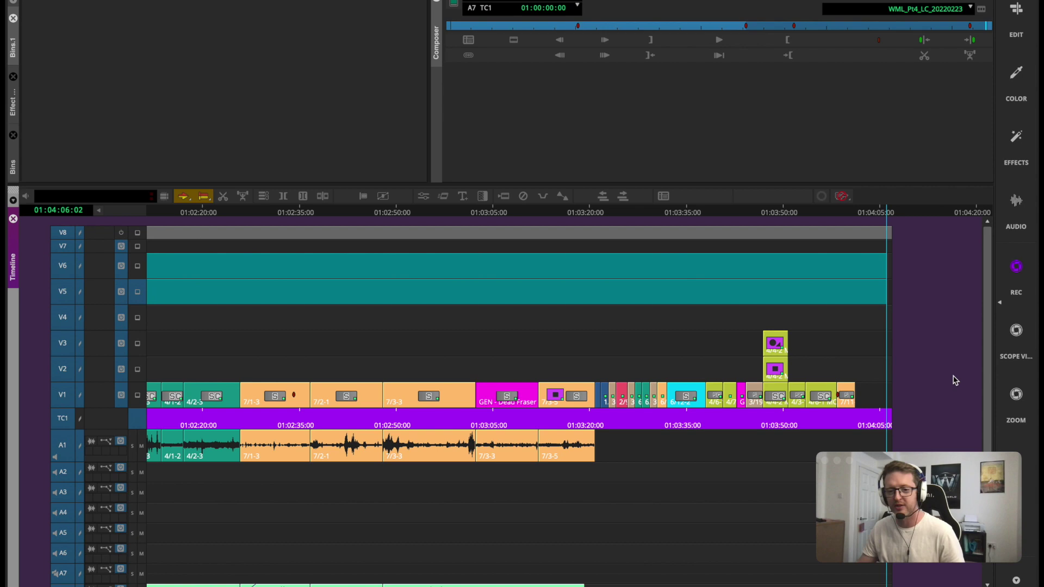
From clip 7/3-3's context menu, choose Select > Clips With Same Source Clip Color
click(435, 397)
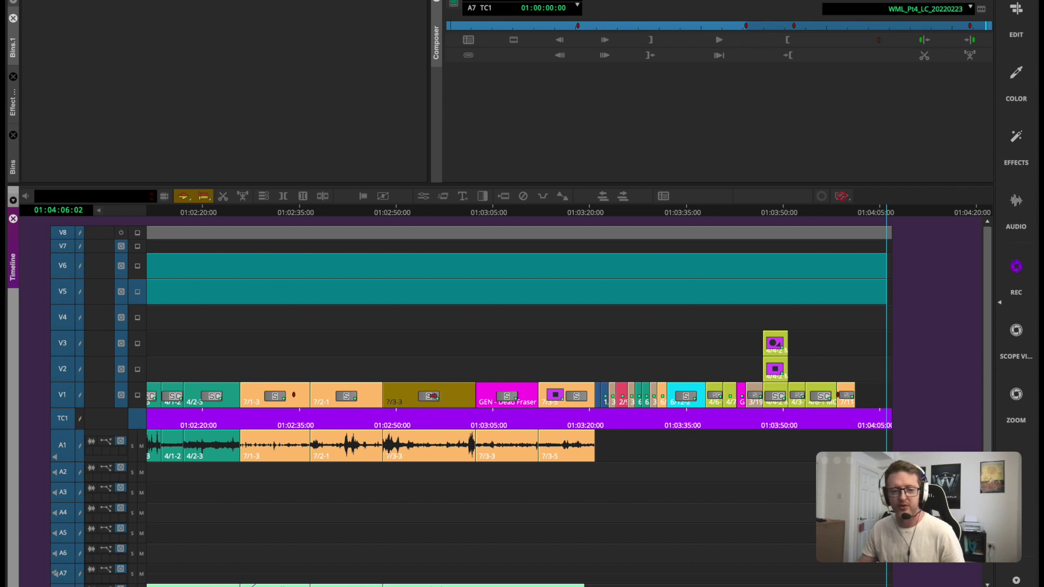
right_click(434, 397)
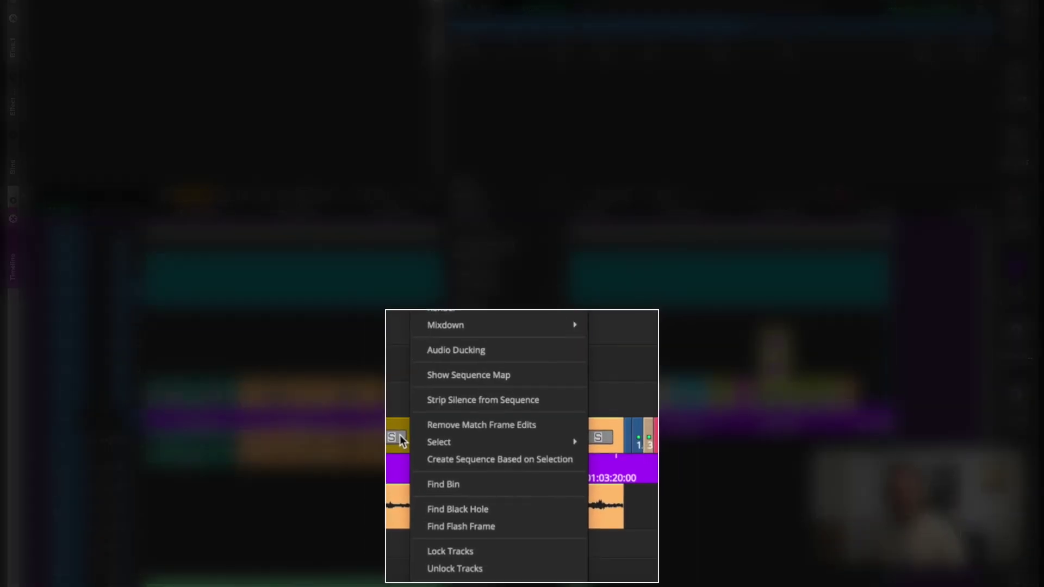
mouse_move(492, 412)
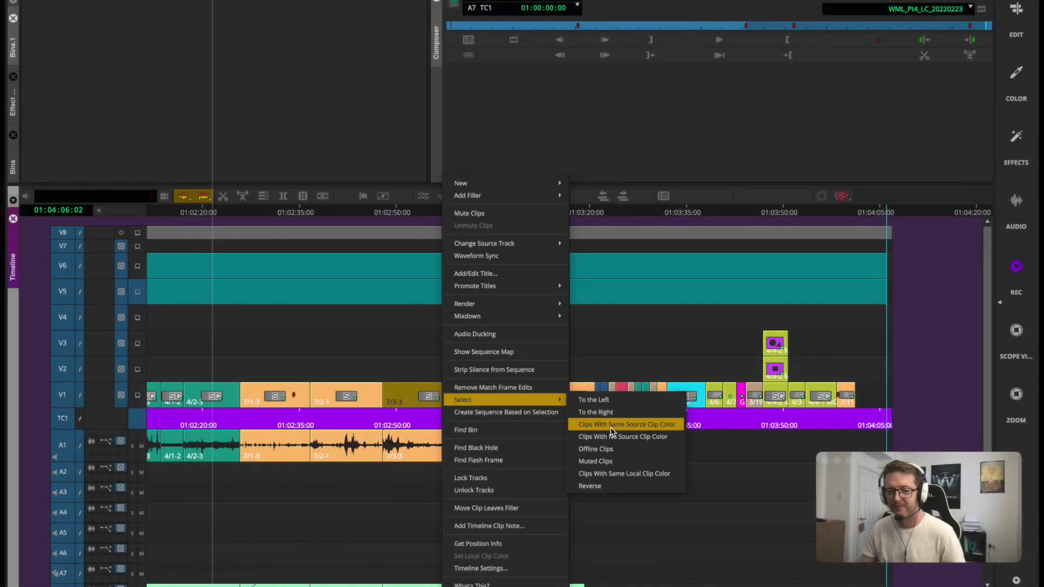
click(615, 428)
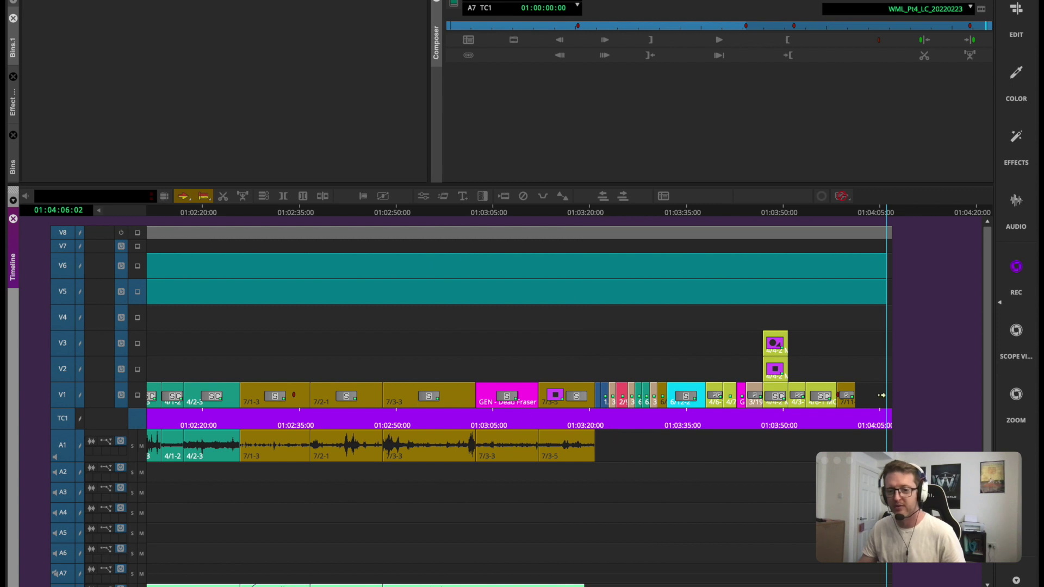
Move the selected yellow video clips up to V4 and fit the whole sequence in the timeline
key(ctrl+alt+Up)
key(ctrl+alt+Up)
key(ctrl+alt+Up)
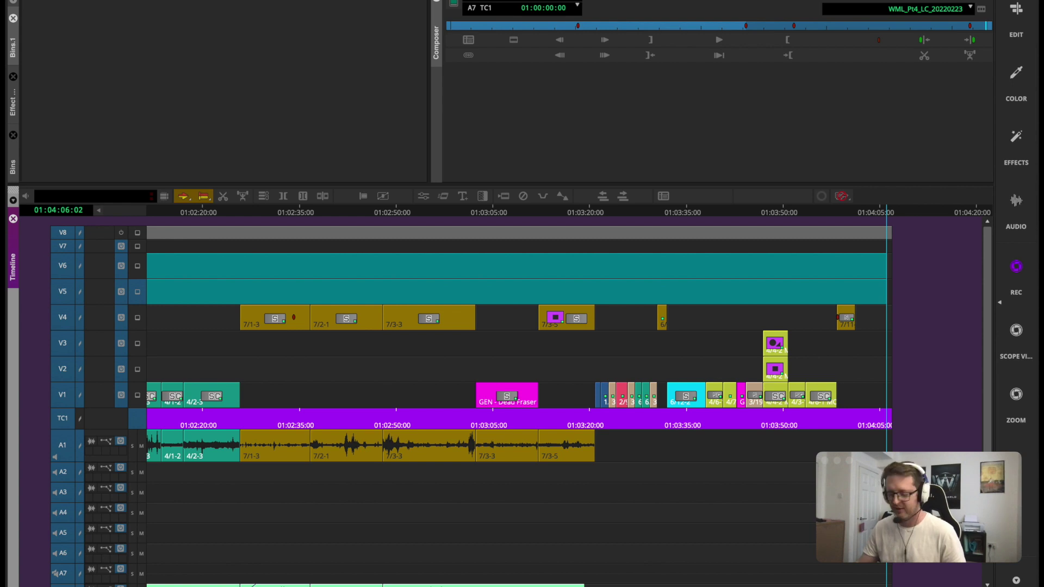
key(ctrl+slash)
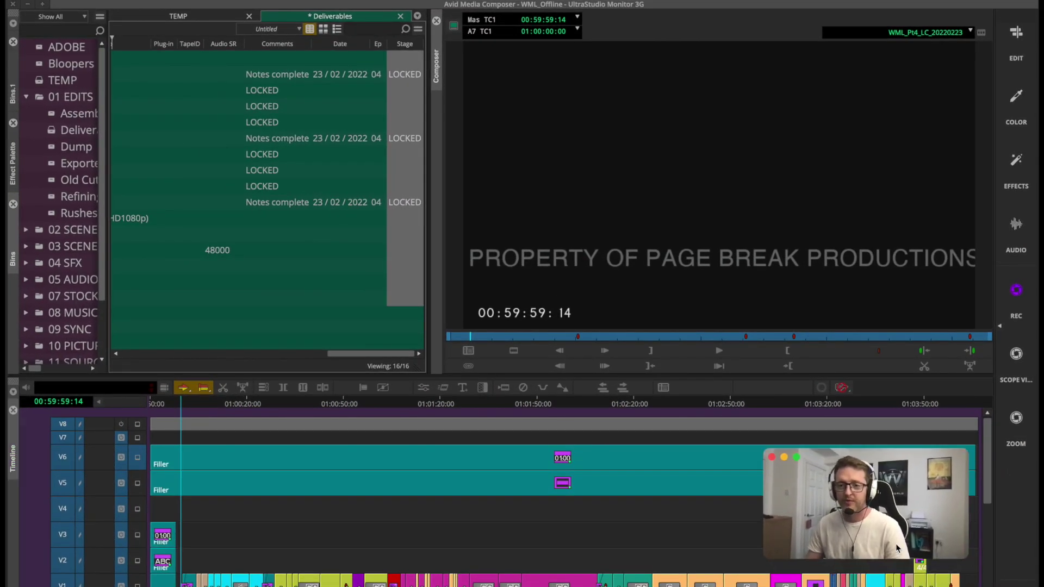
Collapse the bin list to widen the Deliverables bin and make it active
click(772, 387)
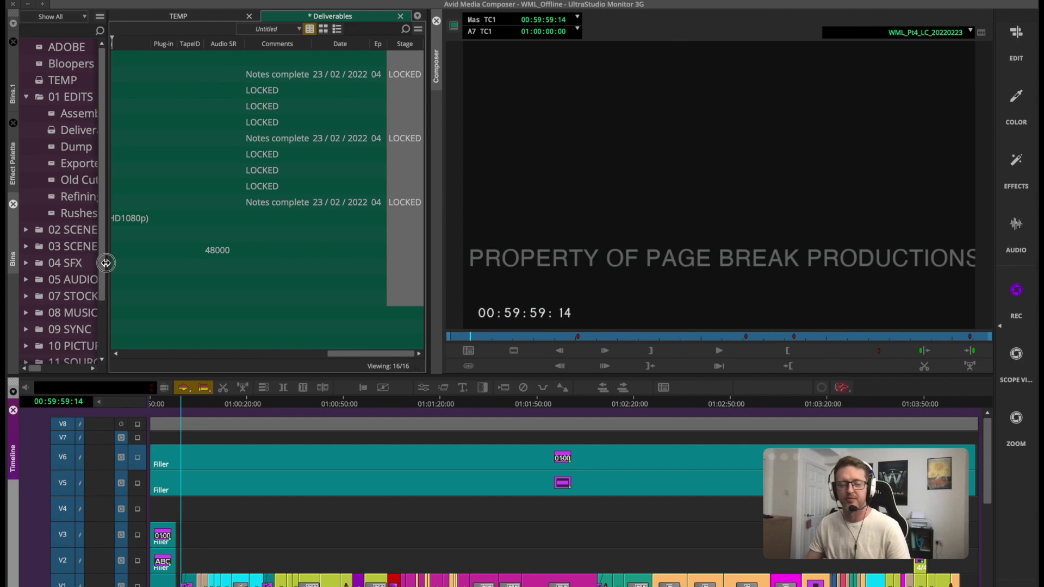
drag(105, 263, 16, 264)
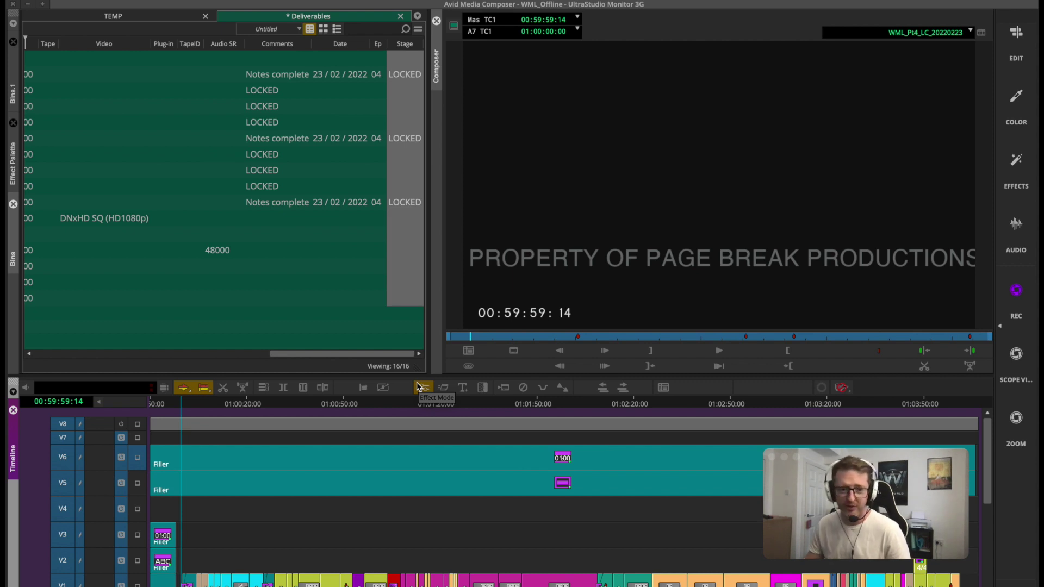
click(465, 353)
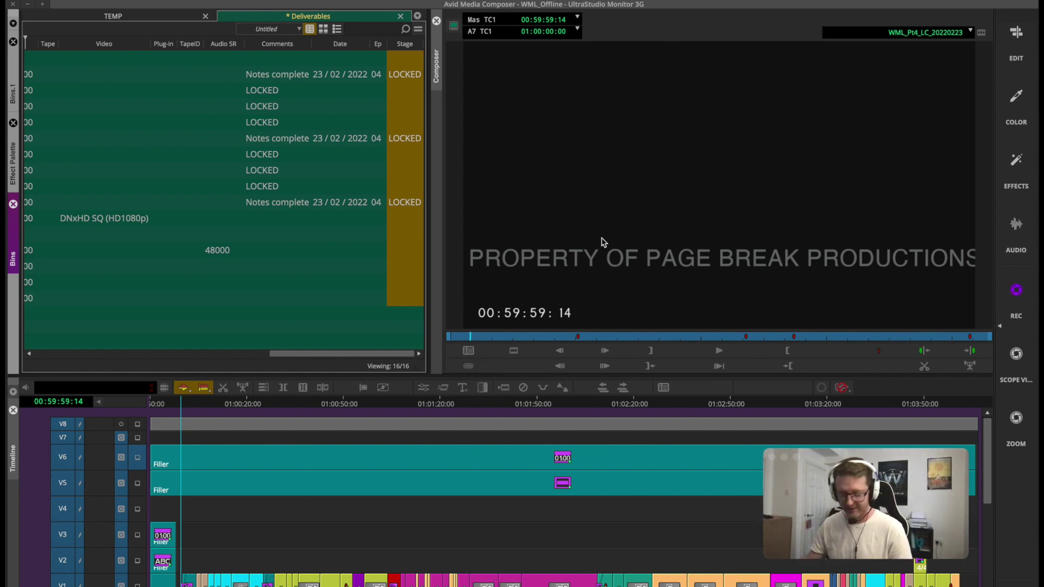
Open the project settings' User list and the MC English (United States) keyboard setting
key(ctrl+9)
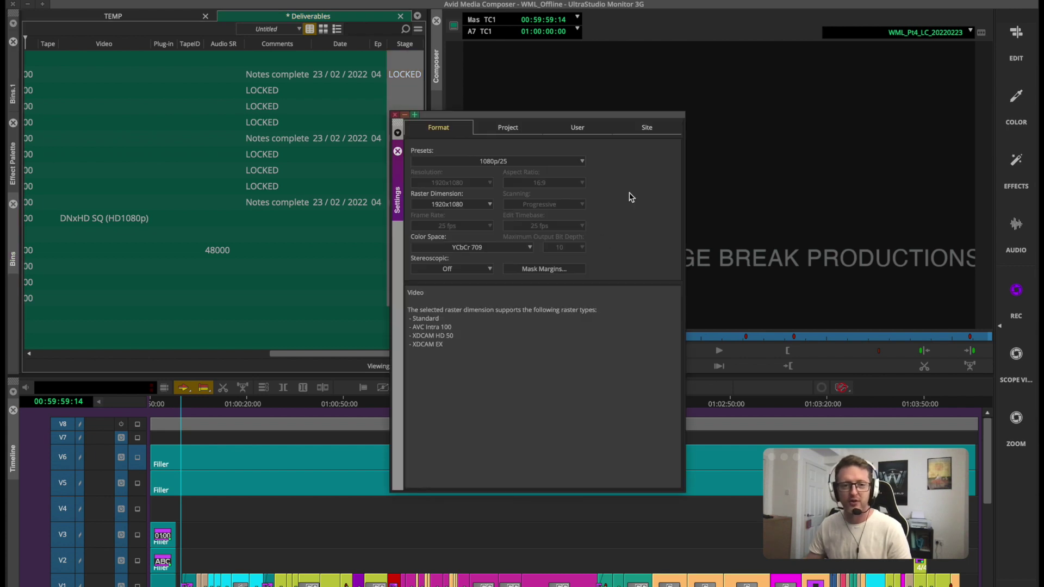
drag(595, 114, 511, 95)
click(505, 106)
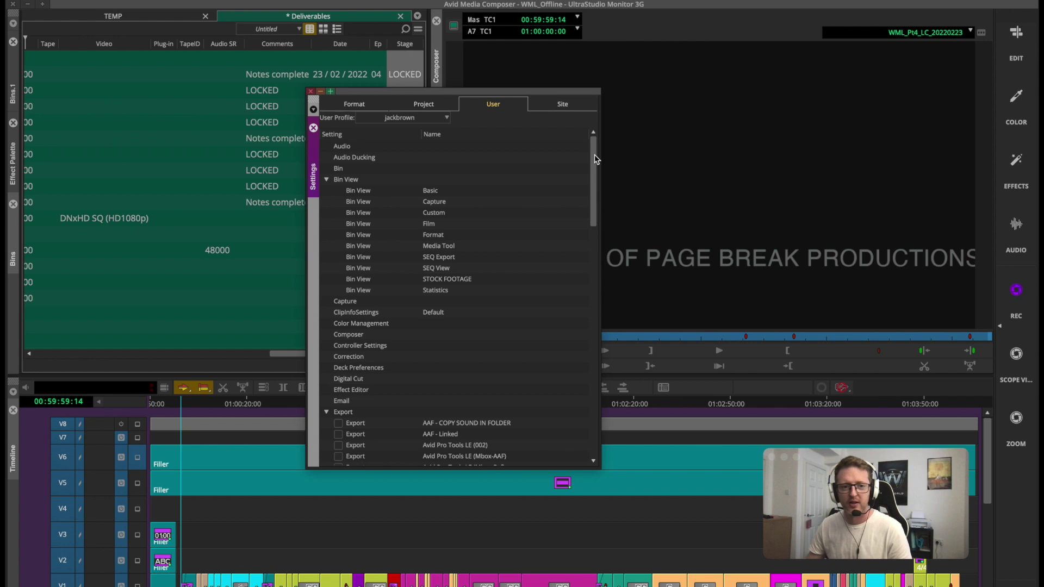
scroll(595, 155, down, 10)
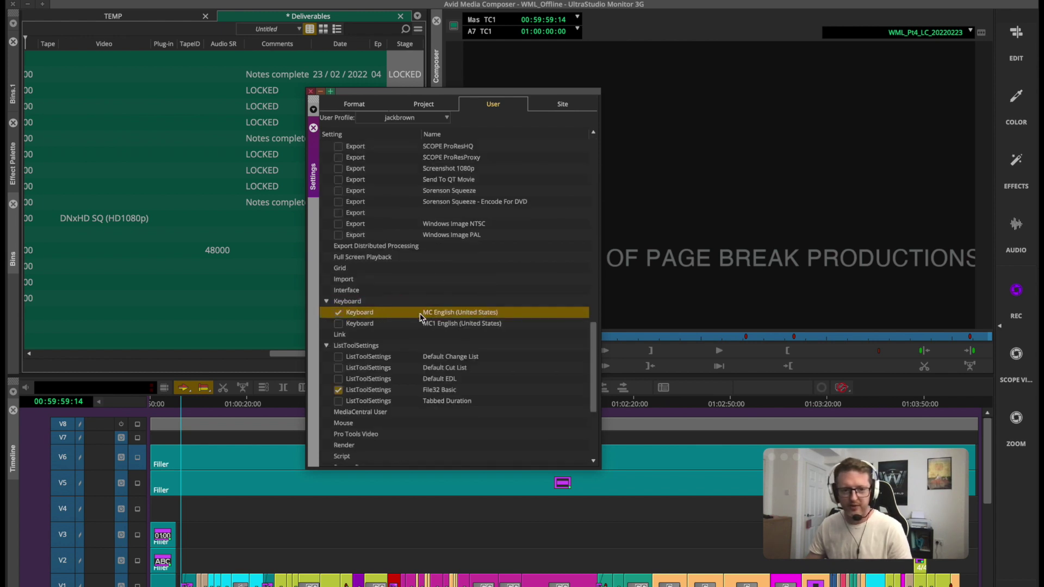
double_click(384, 315)
drag(569, 239, 601, 213)
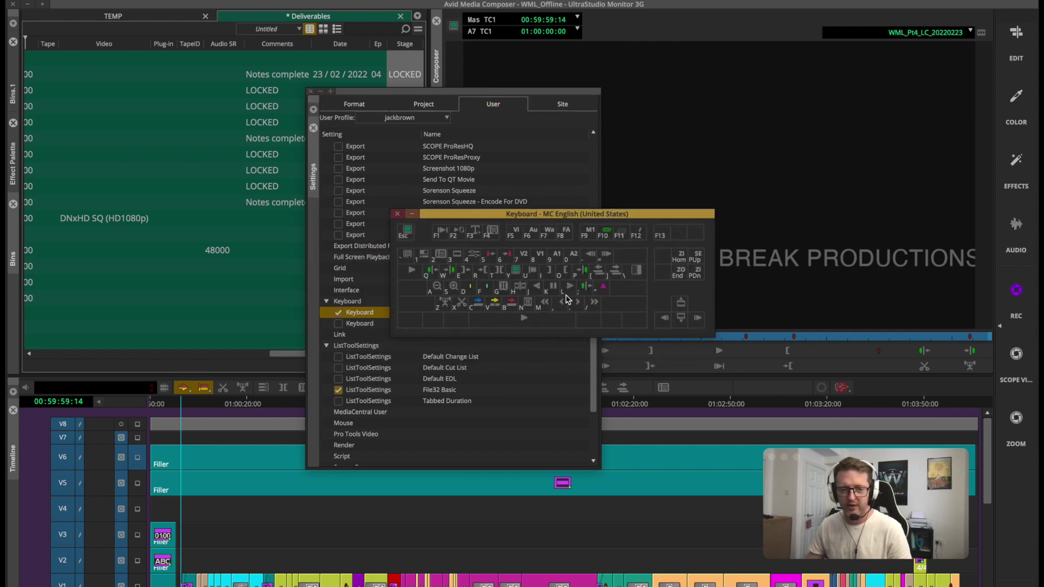
Open the Command Palette, then close it and the keyboard settings window
key(ctrl+3)
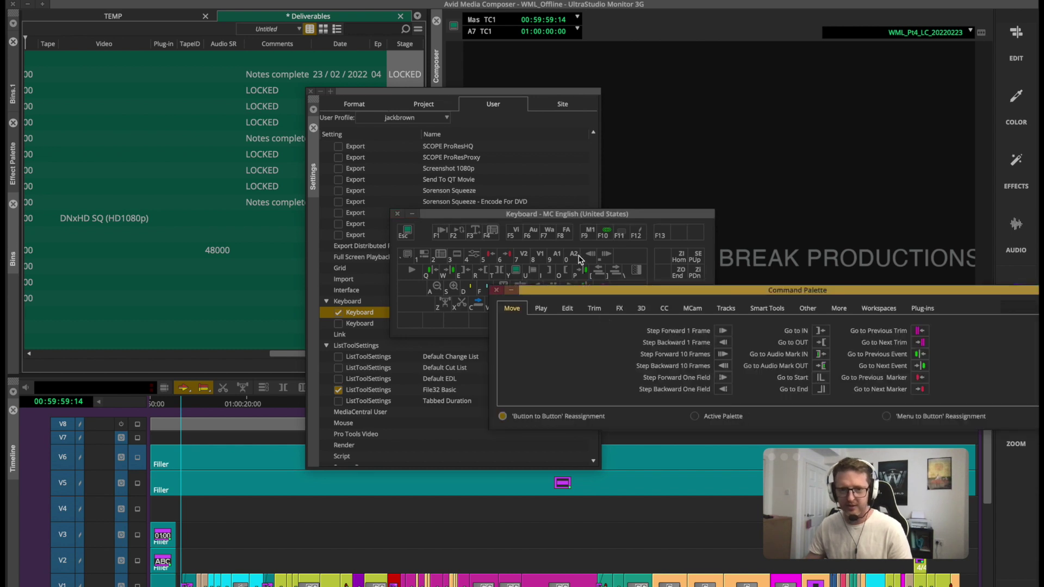
drag(597, 289, 537, 345)
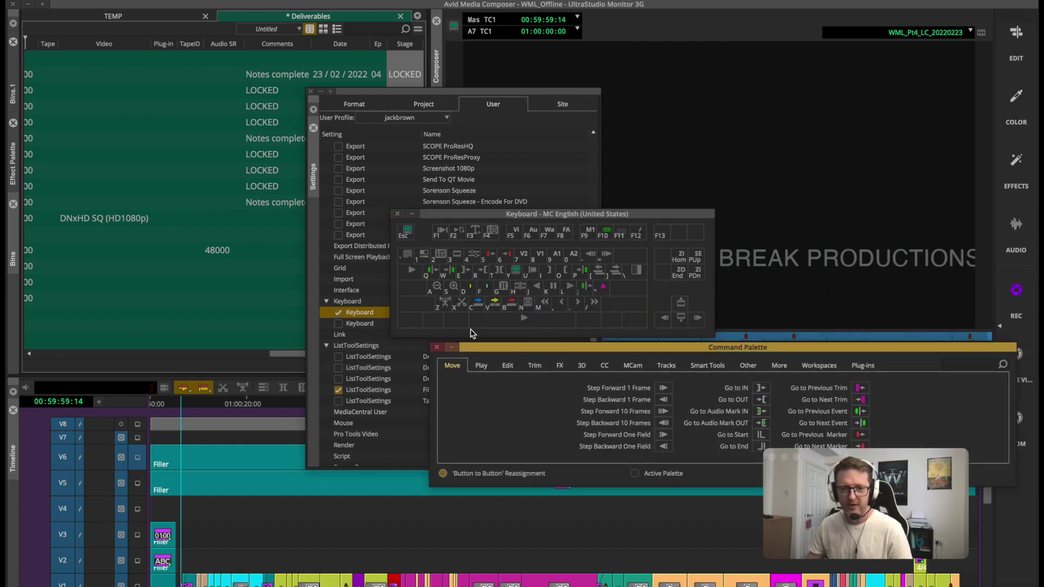
click(437, 348)
click(397, 214)
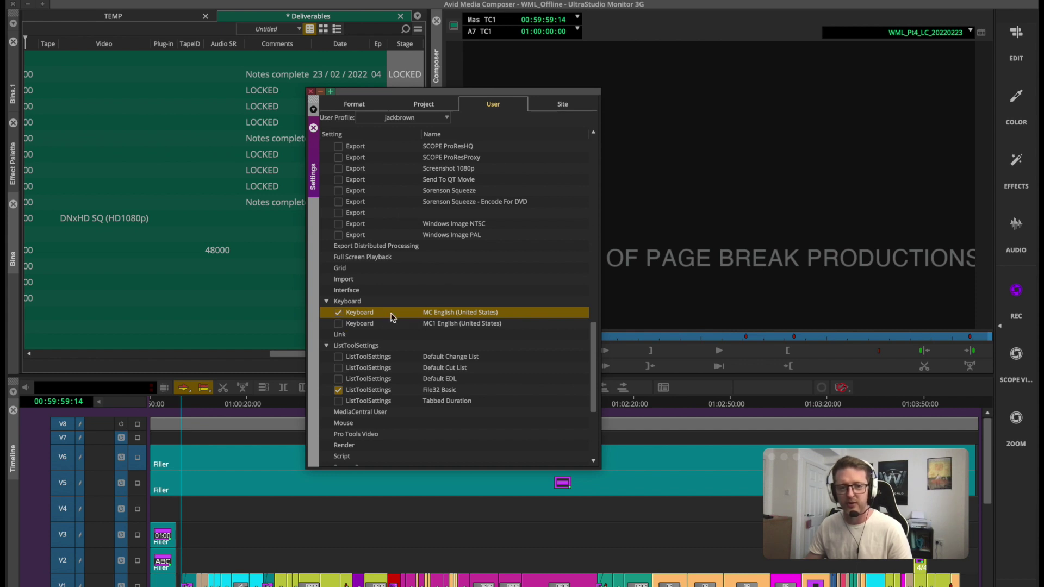
Rename the active keyboard setting to 'Editing Keyboard'
click(468, 313)
text(E)
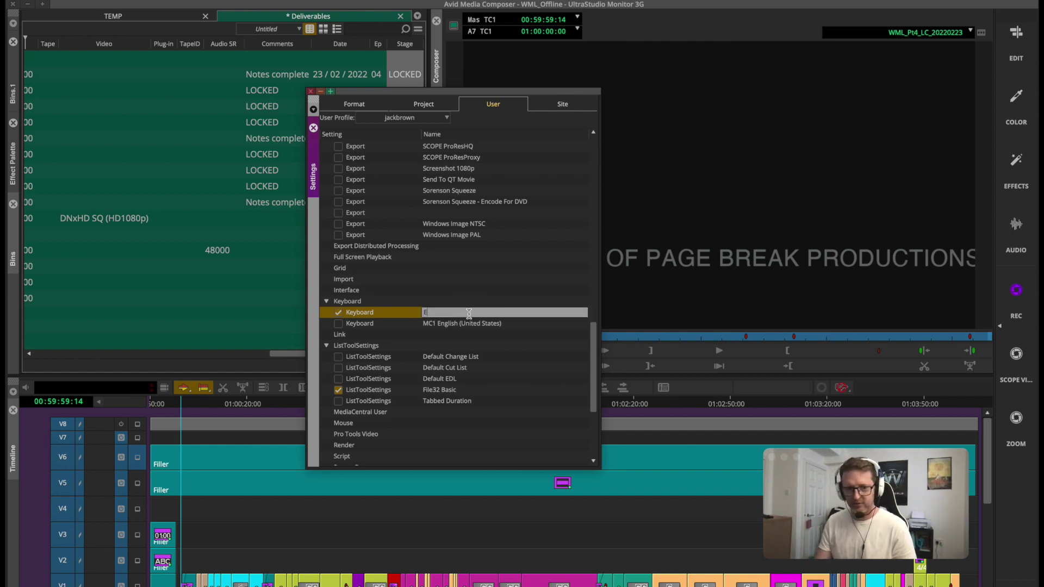
text(diting Keyboa)
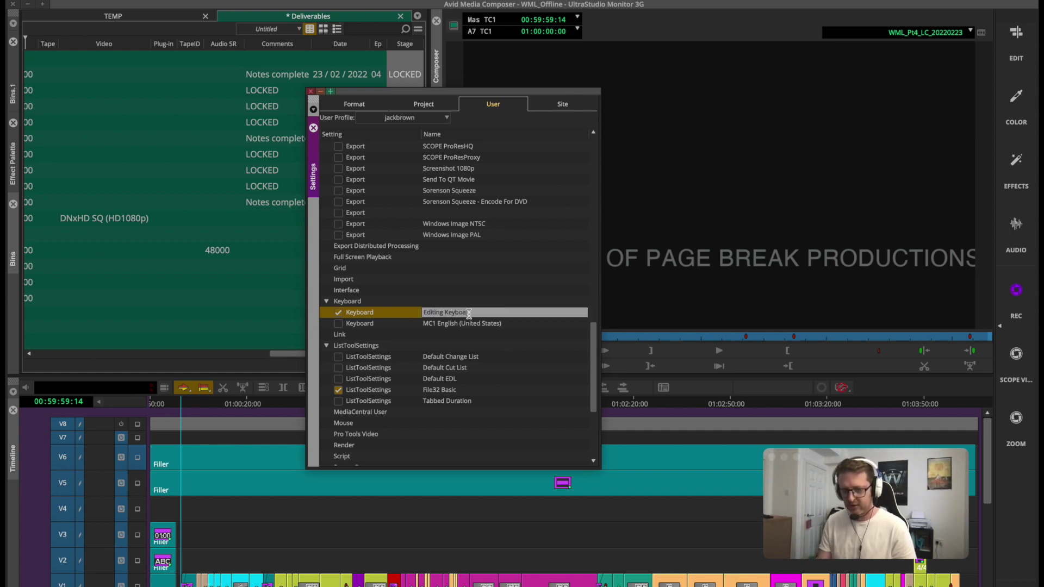
text(rd)
key(Return)
Duplicate Editing Keyboard, rename the copy 'VFX Keyboard', and open it to view
click(392, 312)
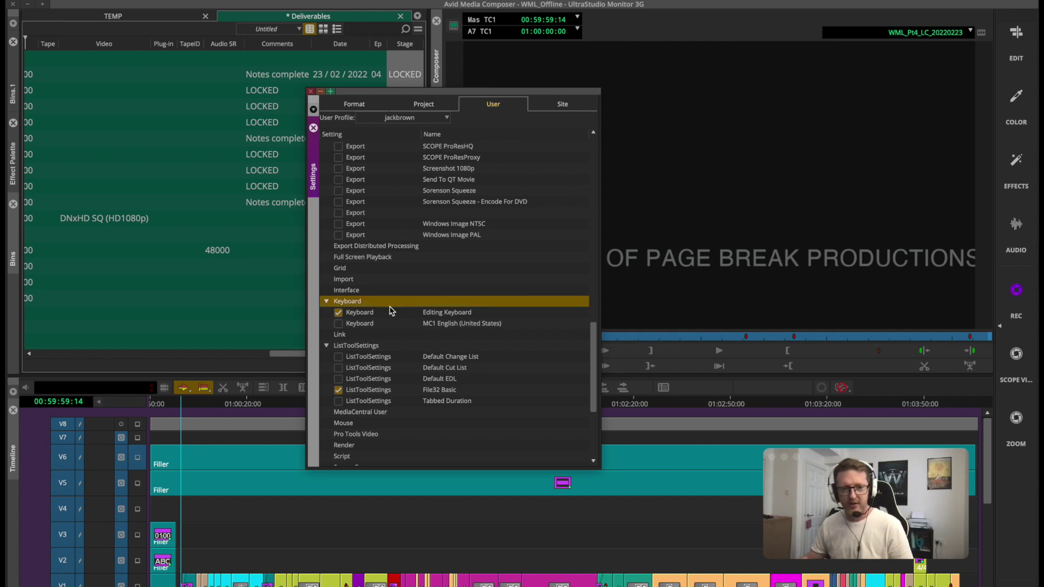
right_click(388, 317)
click(435, 346)
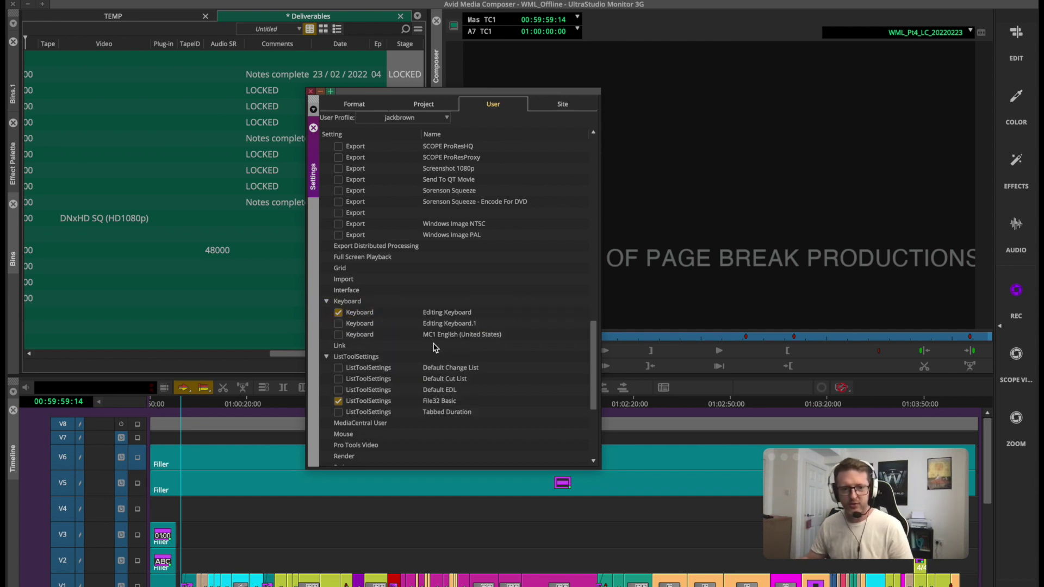
double_click(457, 323)
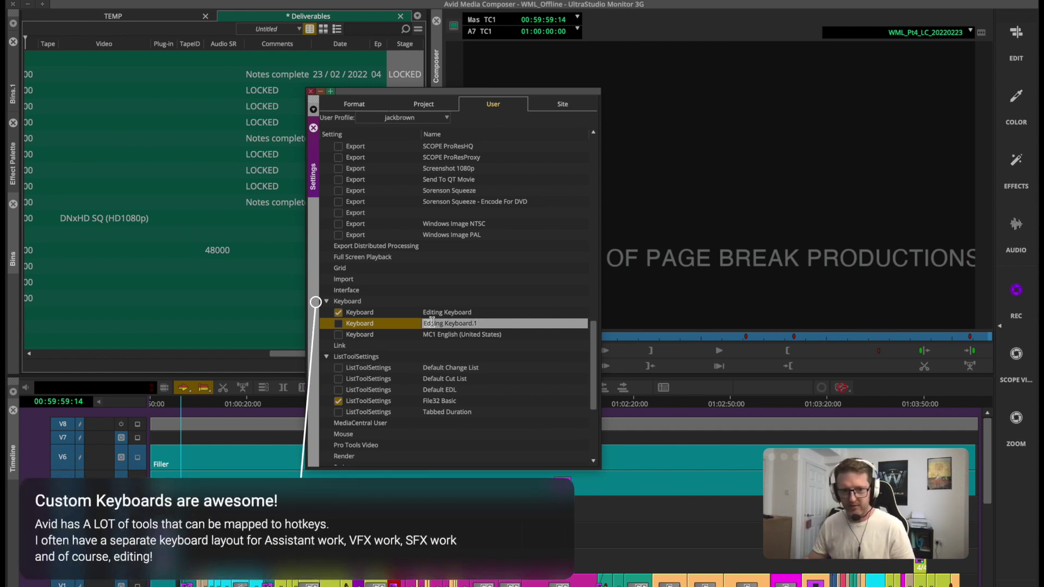
text(VFX)
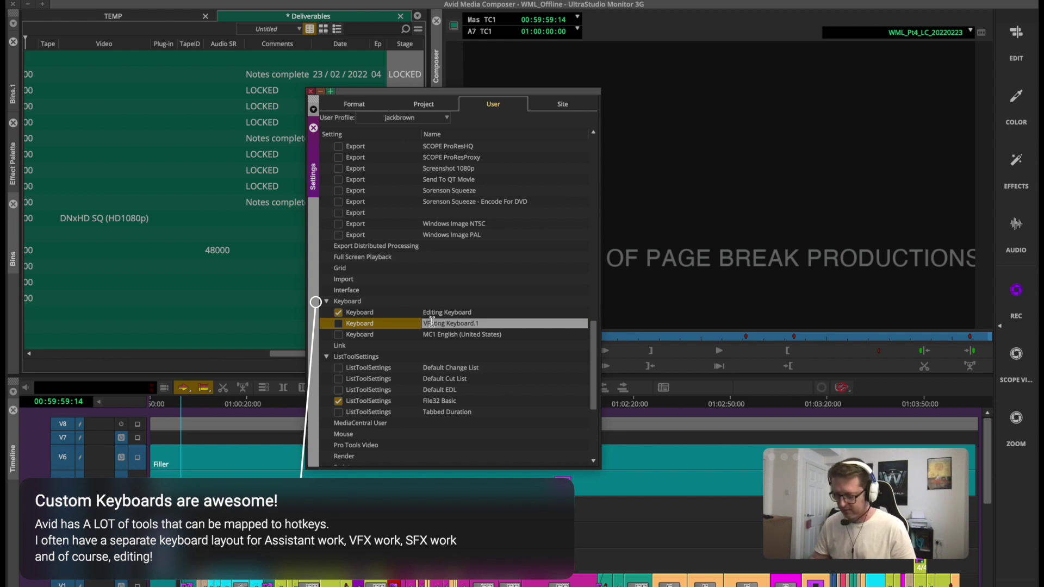
key(Delete)
key(Delete)
key(Delete)
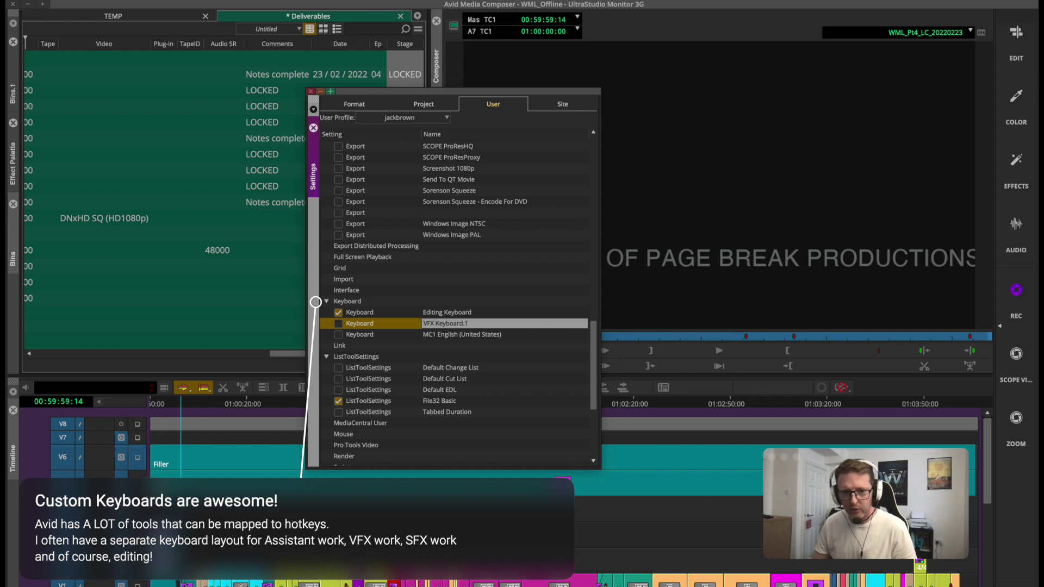
key(BackSpace)
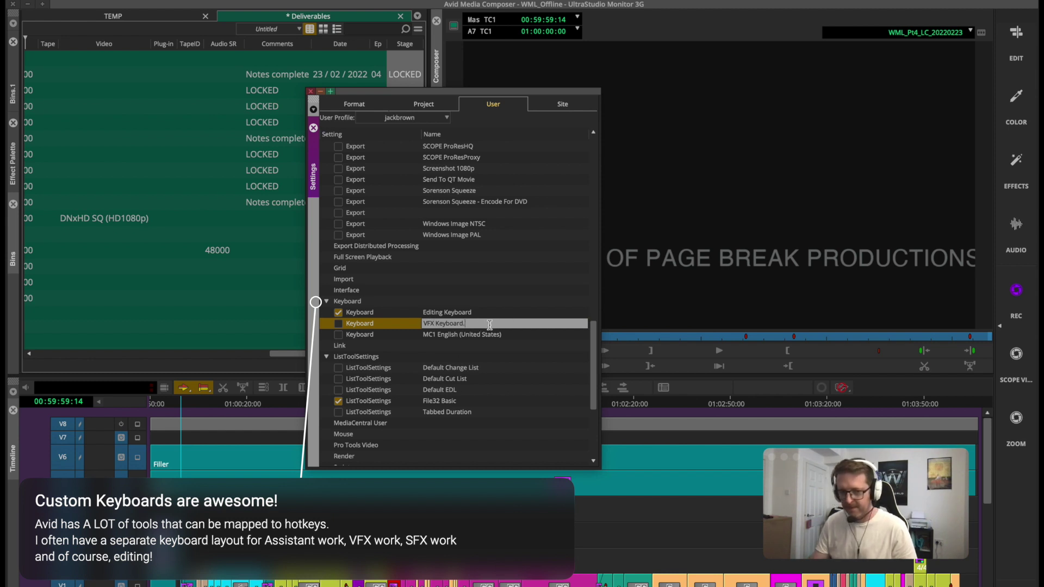
key(Return)
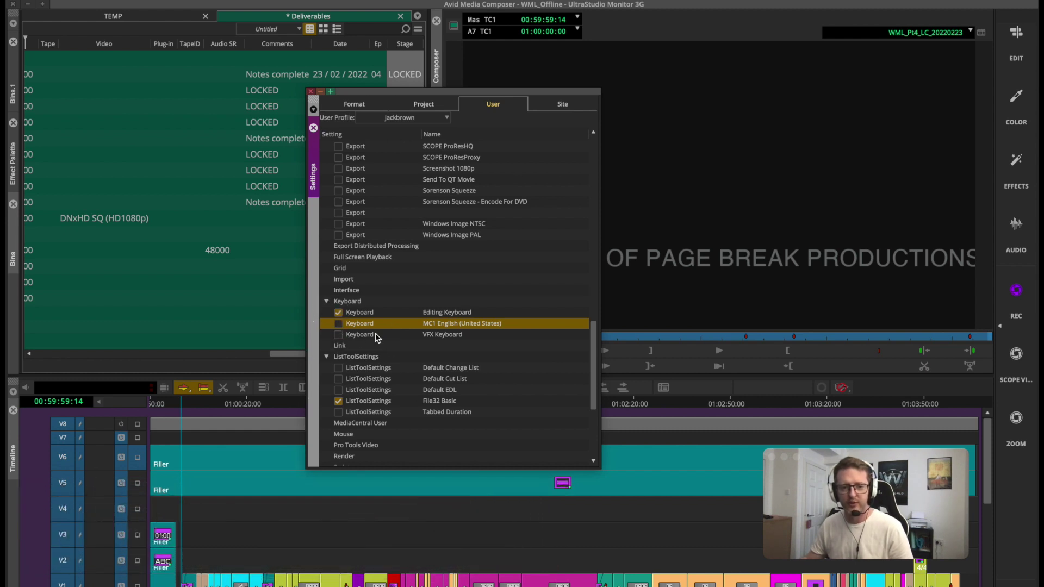
double_click(419, 335)
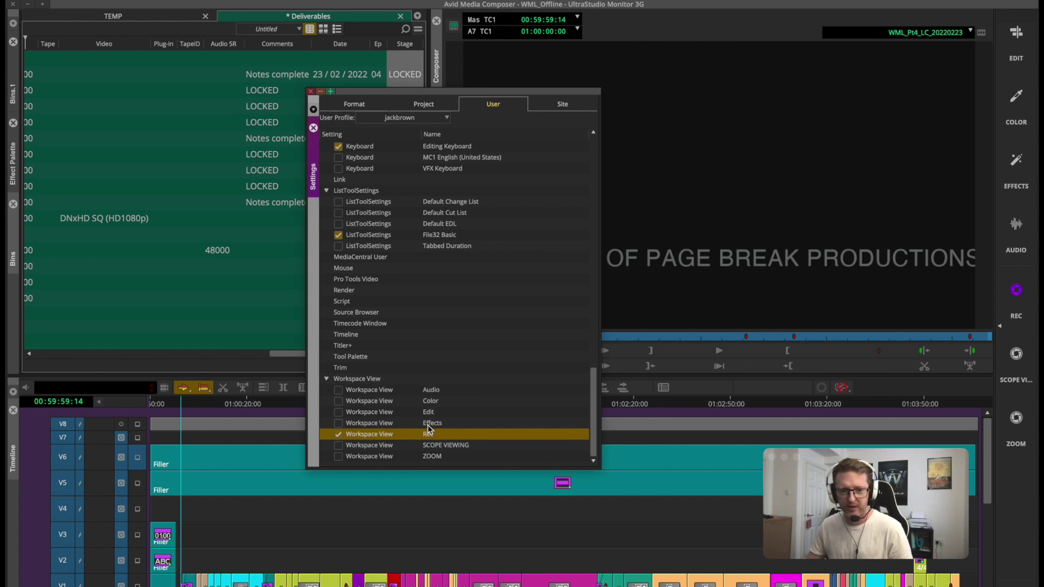
Link the Effects workspace view to the named setting 'VFX Keyboard'
click(399, 429)
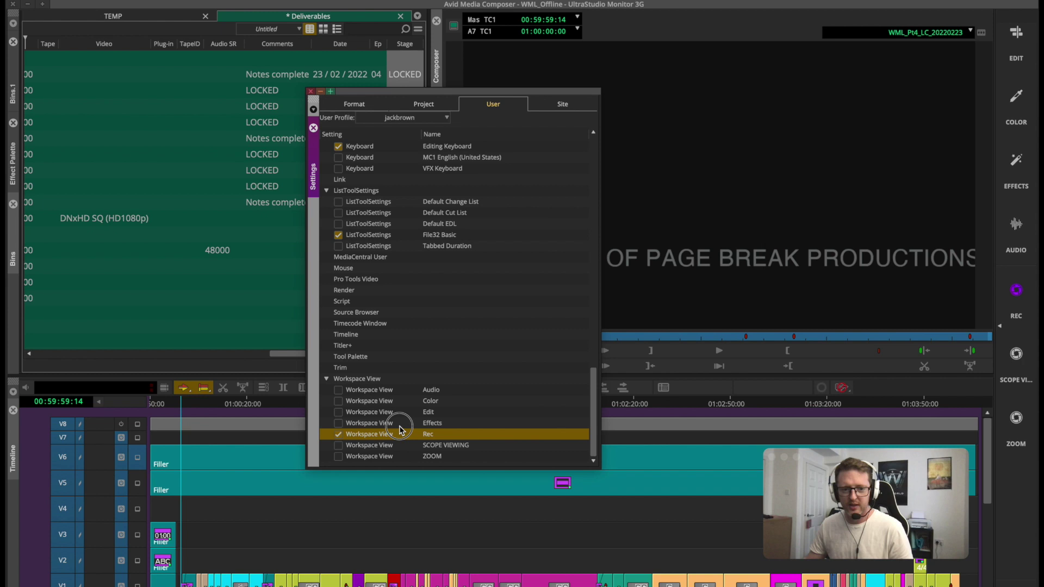
click(427, 425)
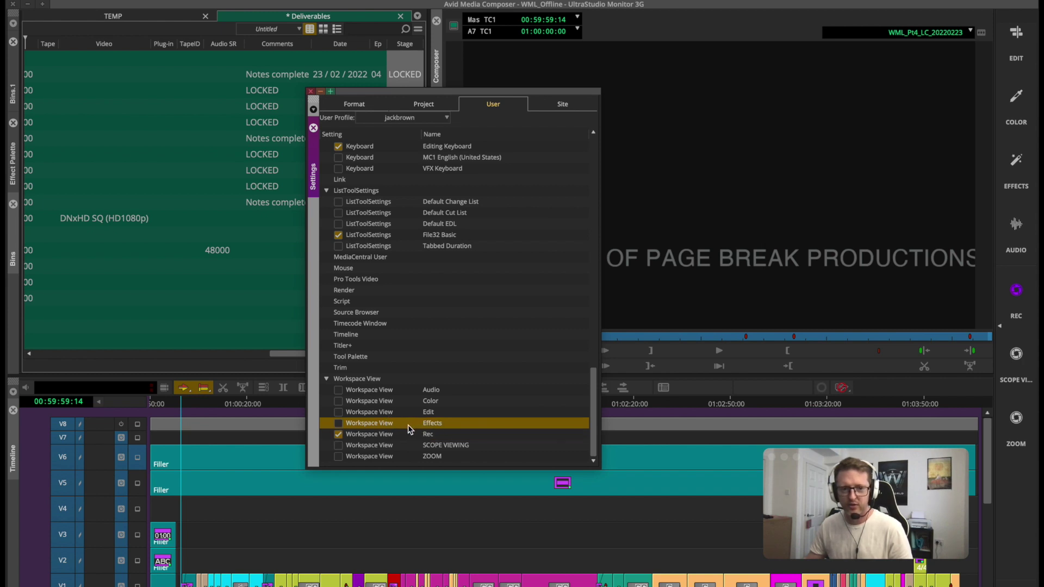
scroll(411, 429, up, 2)
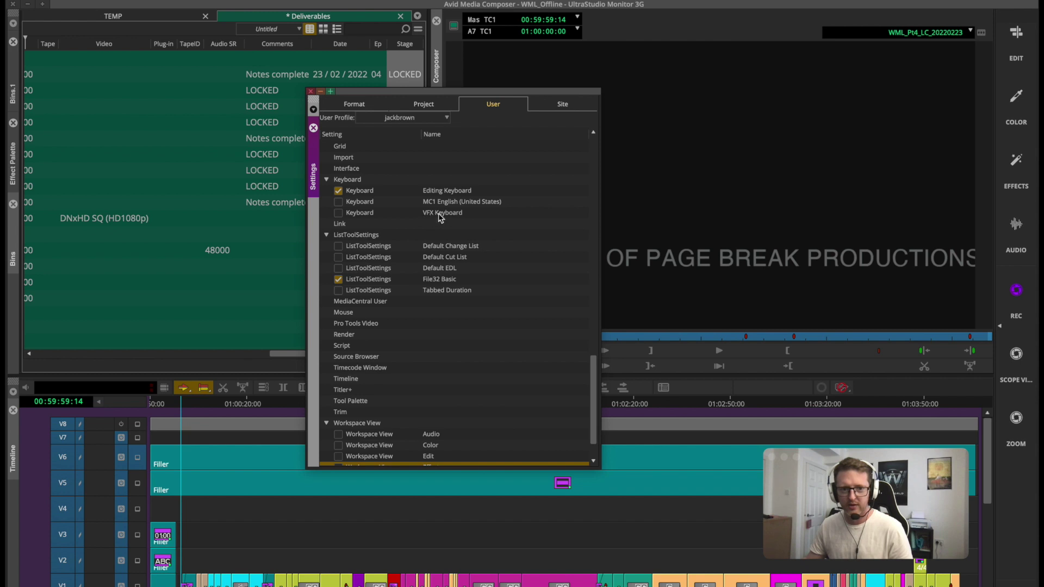
scroll(442, 330, down, 2)
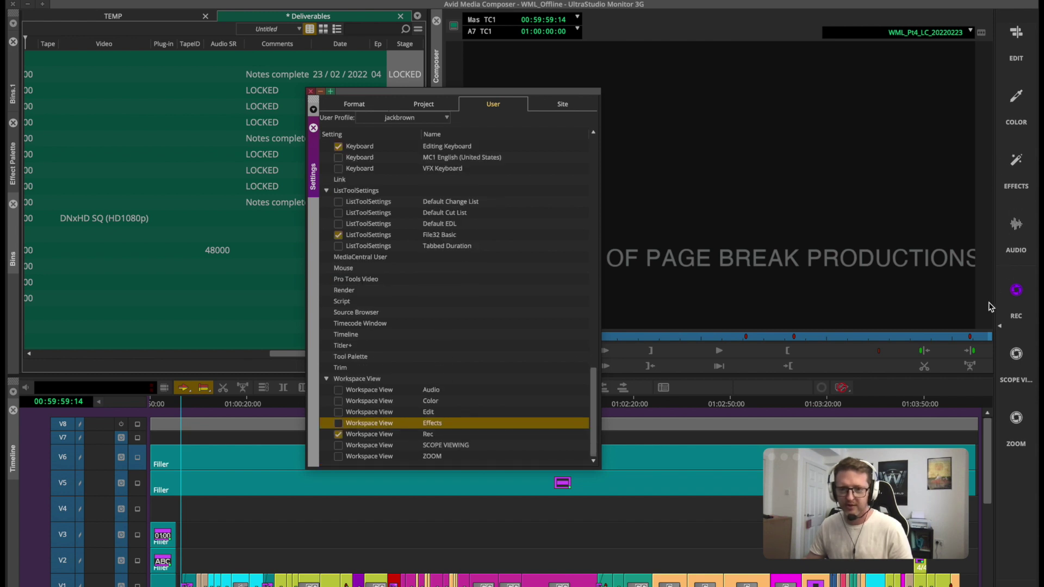
double_click(406, 425)
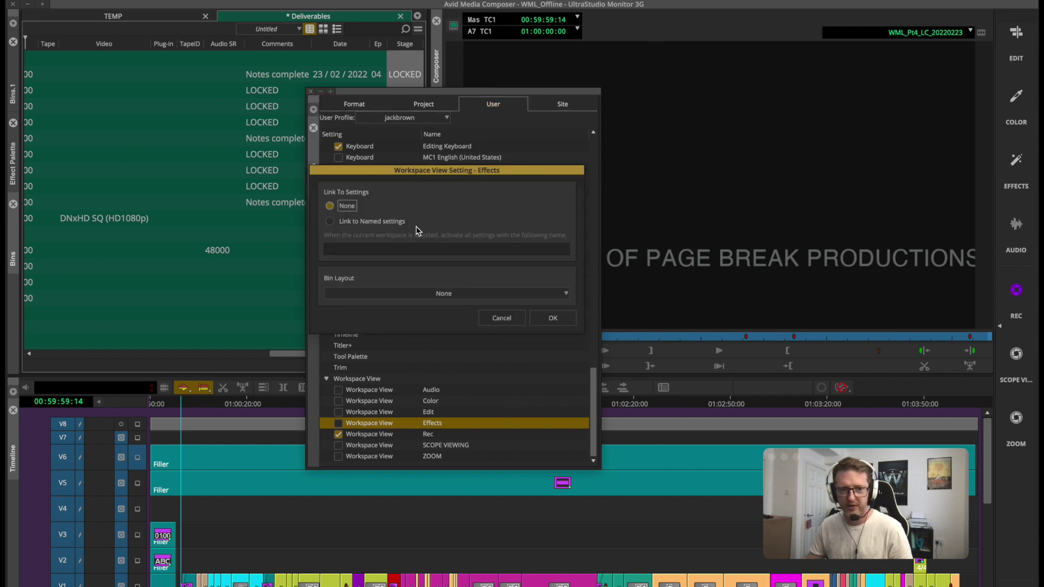
click(357, 222)
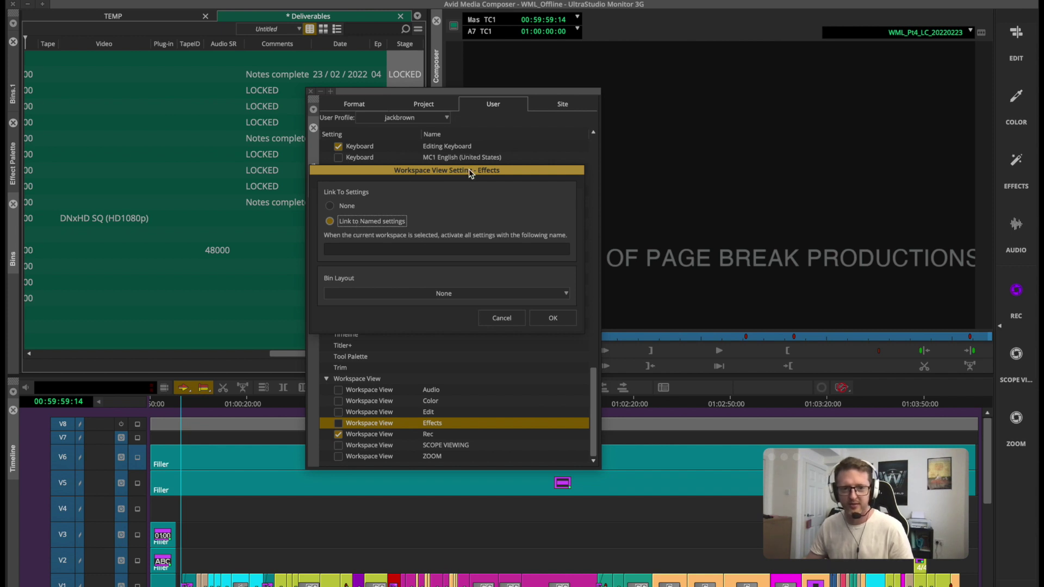
drag(470, 173, 815, 136)
click(720, 214)
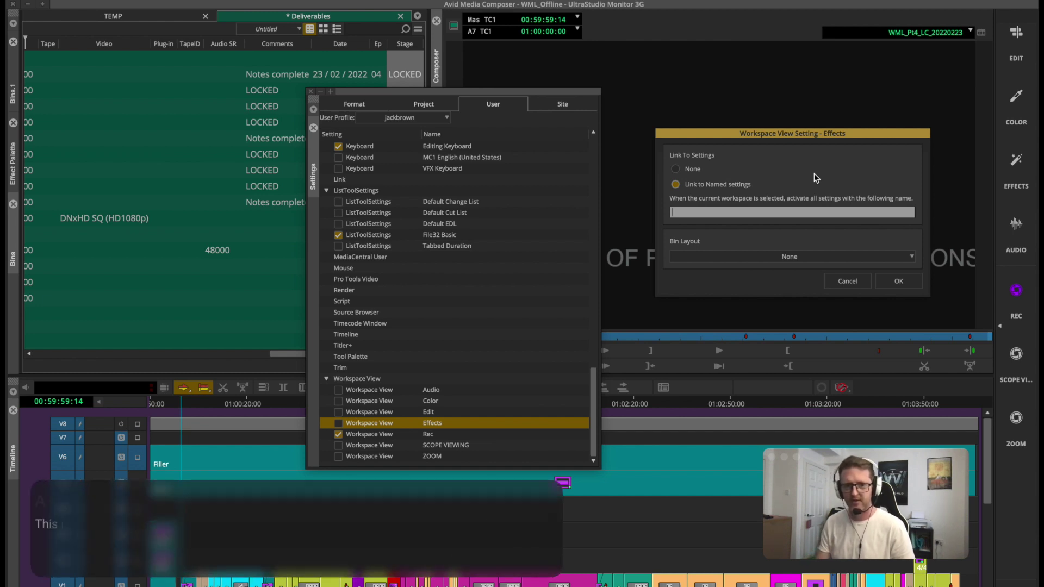
text(VFX Keyboard)
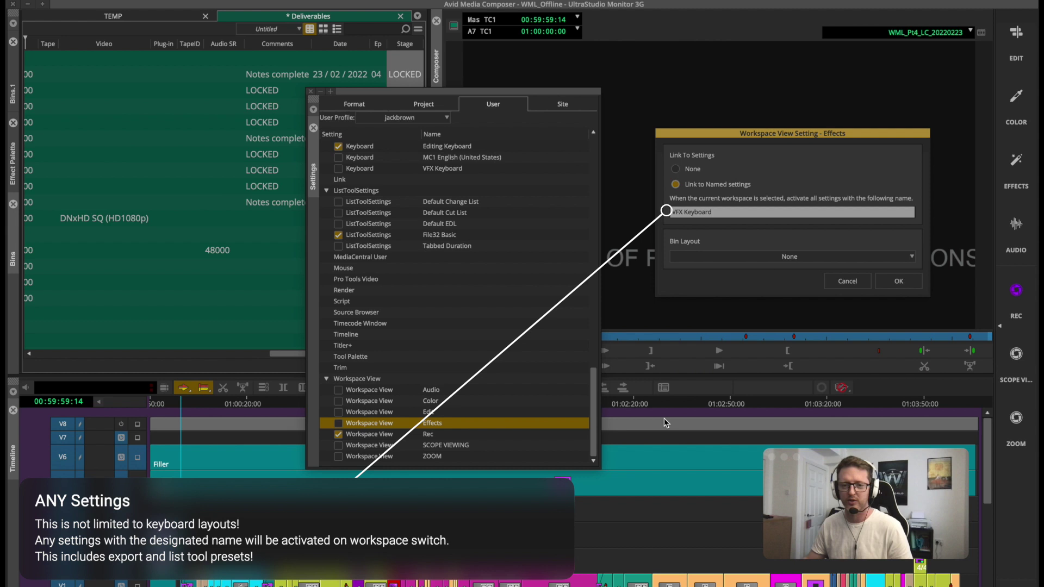
click(898, 281)
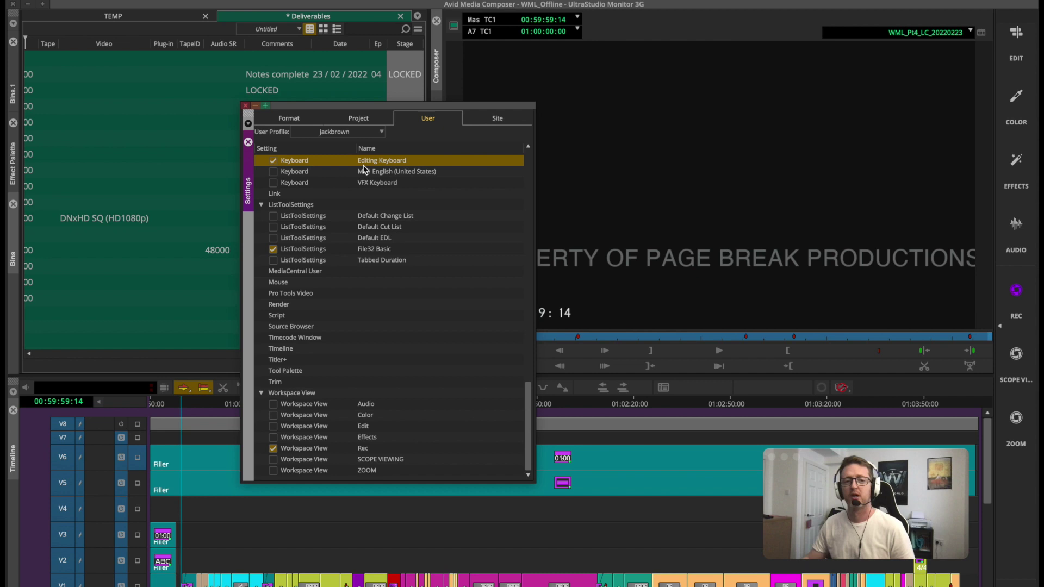
Bring up the Open Setting or Preferences File dialog on the Settings folder
scroll(364, 170, up, 8)
scroll(363, 169, up, 10)
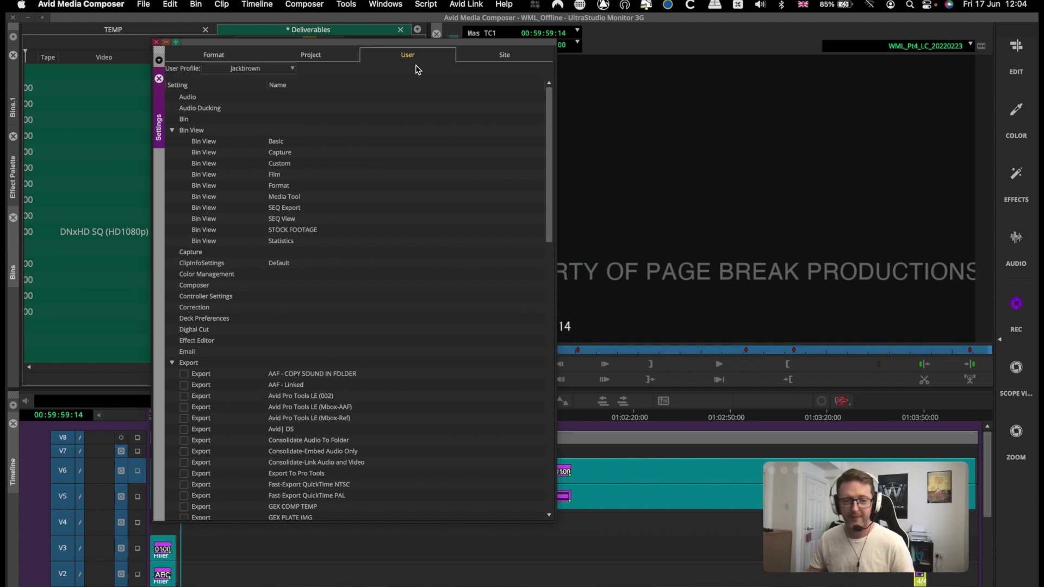
drag(435, 43, 420, 41)
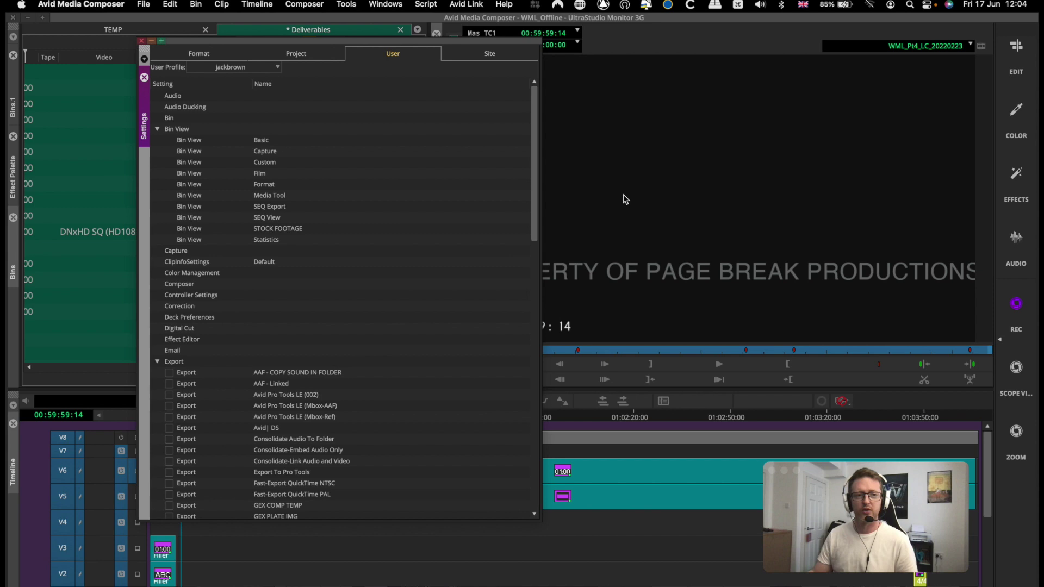
click(145, 4)
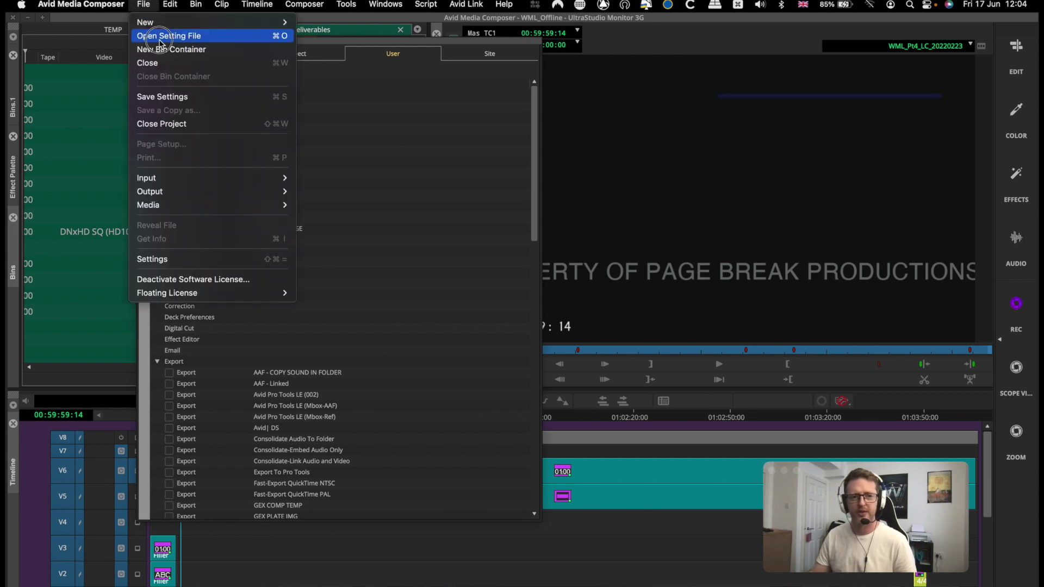
click(419, 77)
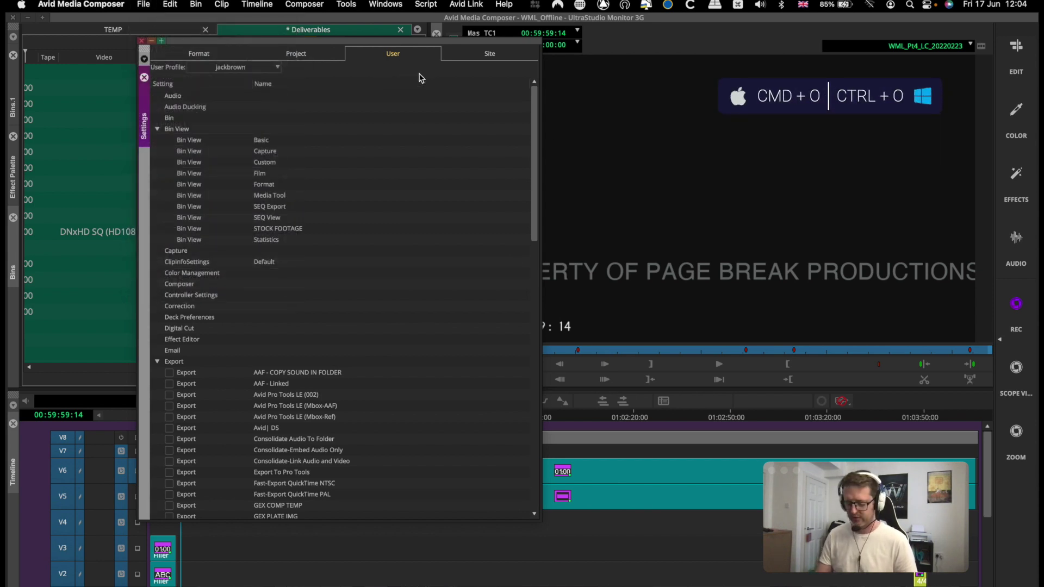
key(super+o)
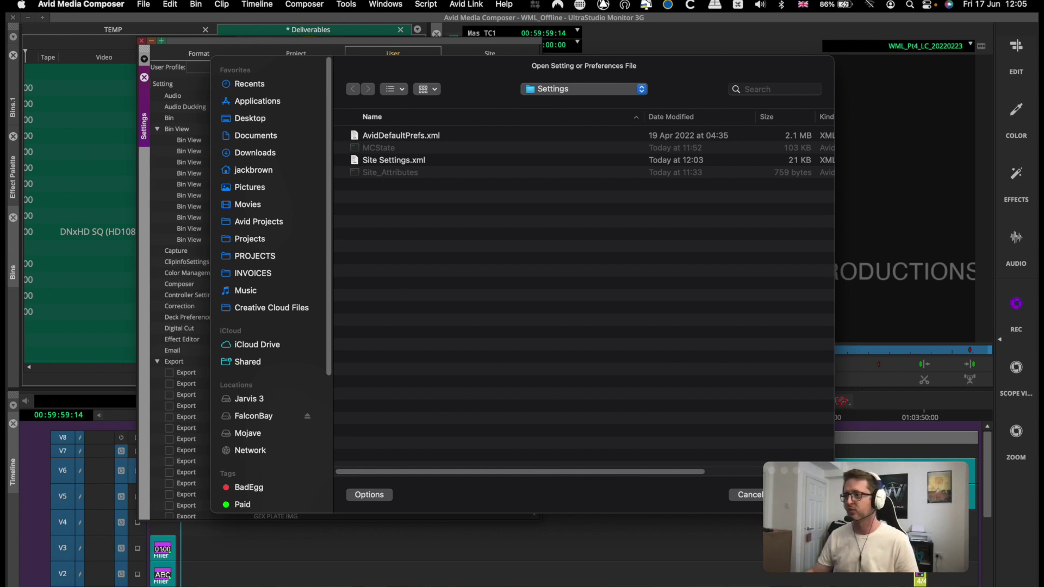
Go to the user's personal settings folder and load their Settings.xml file
drag(685, 443, 636, 401)
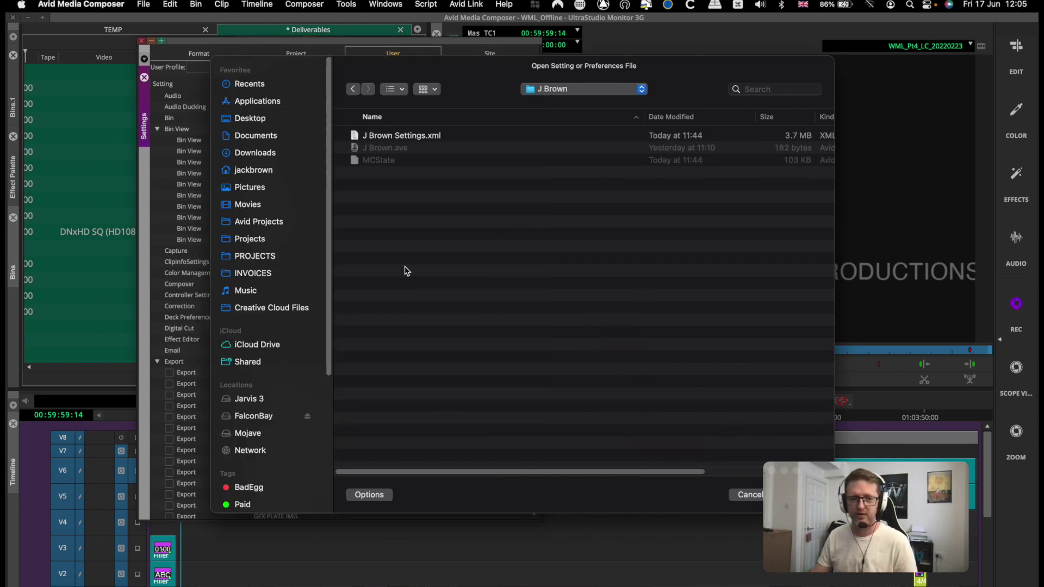
click(405, 135)
drag(852, 489, 894, 533)
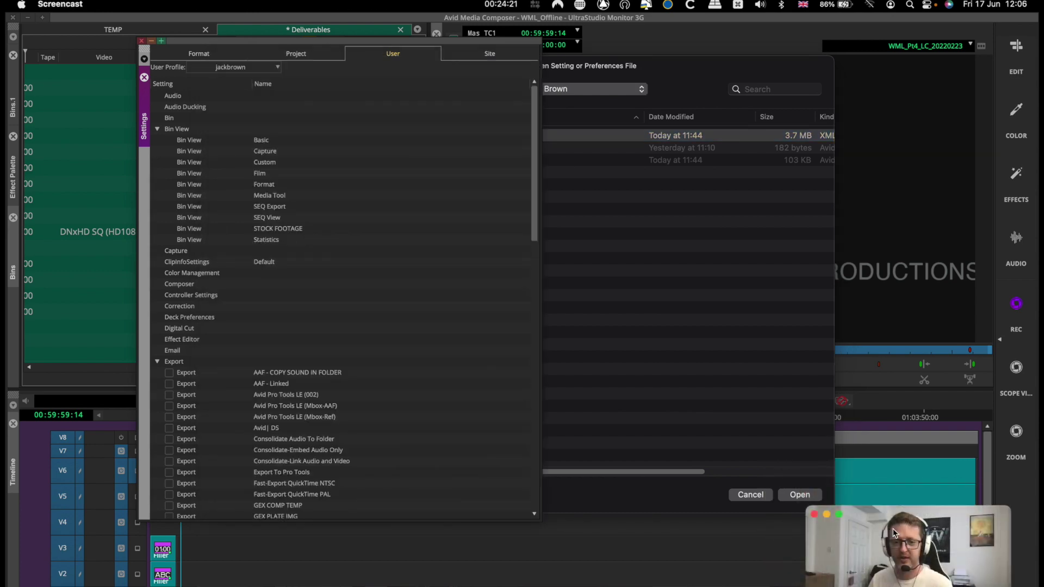
click(669, 496)
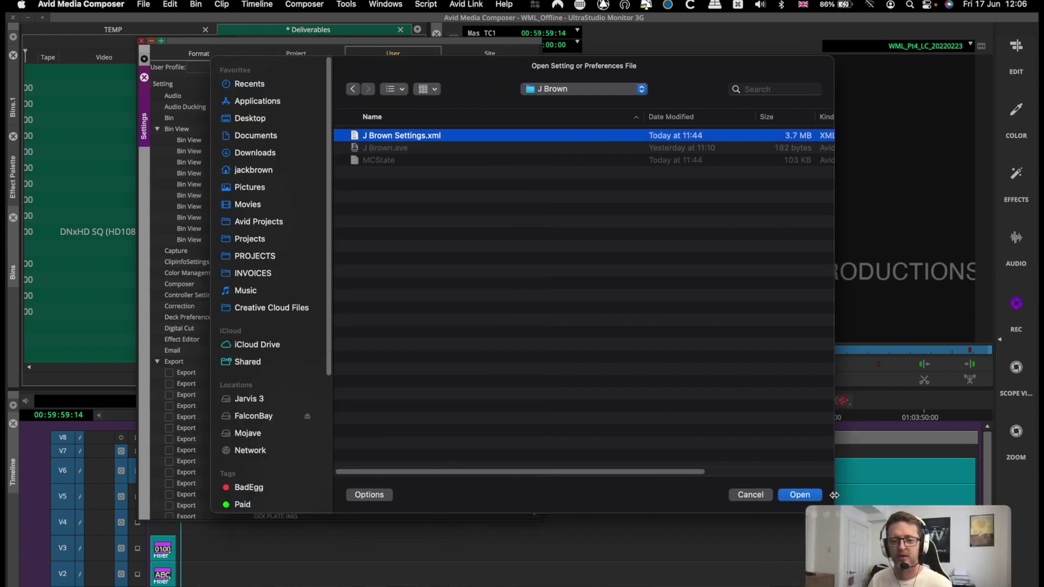
click(810, 495)
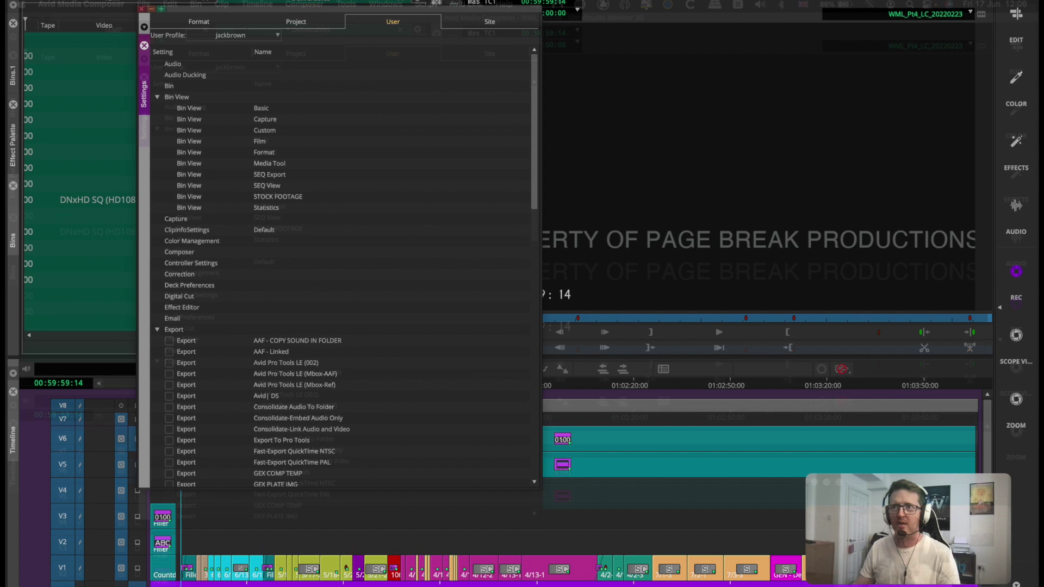
Enlarge the imported settings window and browse its export, bin view and keyboard settings
drag(869, 62, 709, 16)
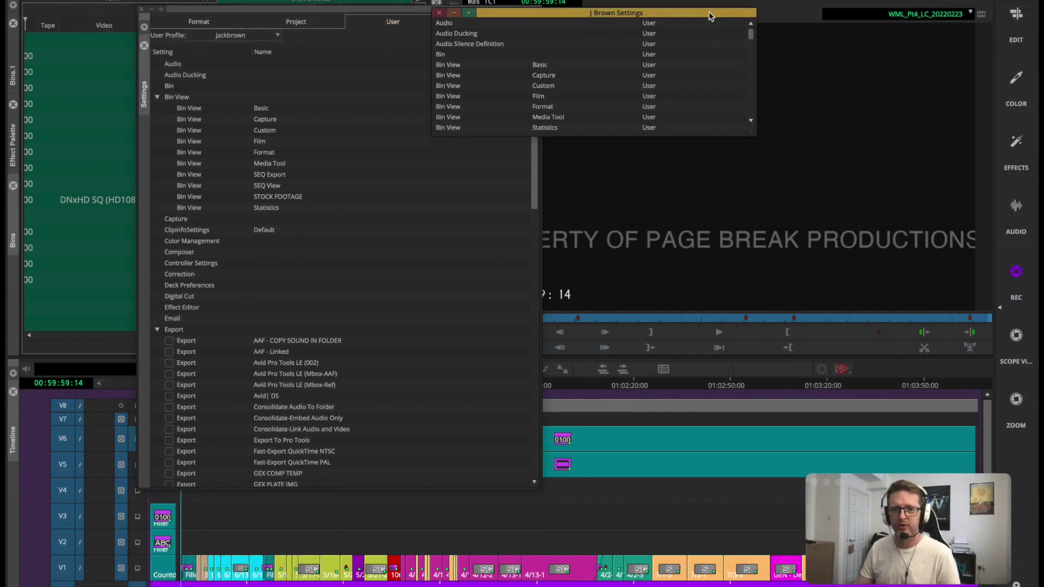
drag(753, 134, 821, 523)
drag(710, 16, 863, 1)
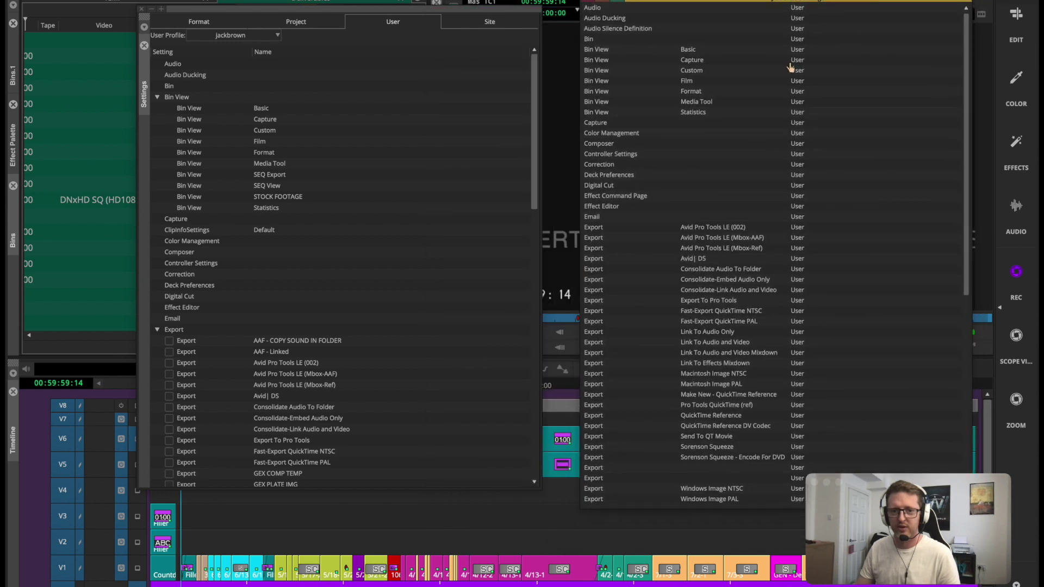
click(609, 261)
click(597, 333)
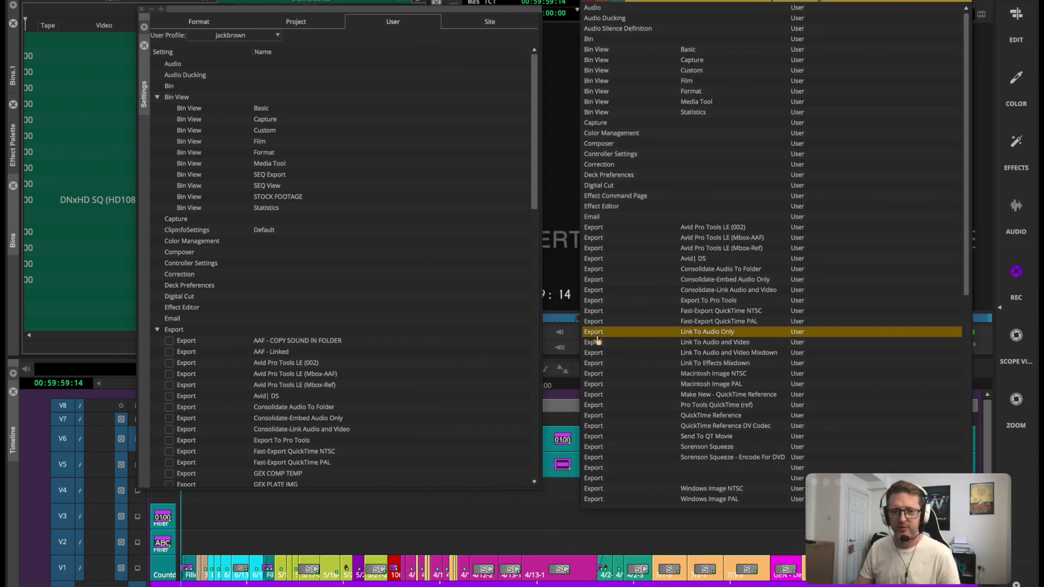
click(645, 91)
click(646, 71)
scroll(665, 124, down, 2)
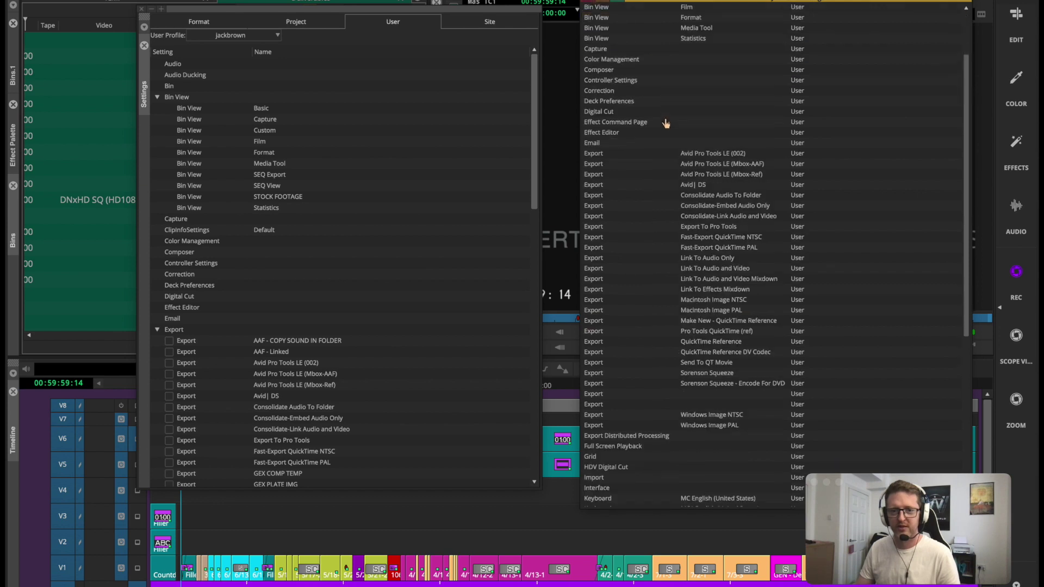
scroll(665, 124, down, 8)
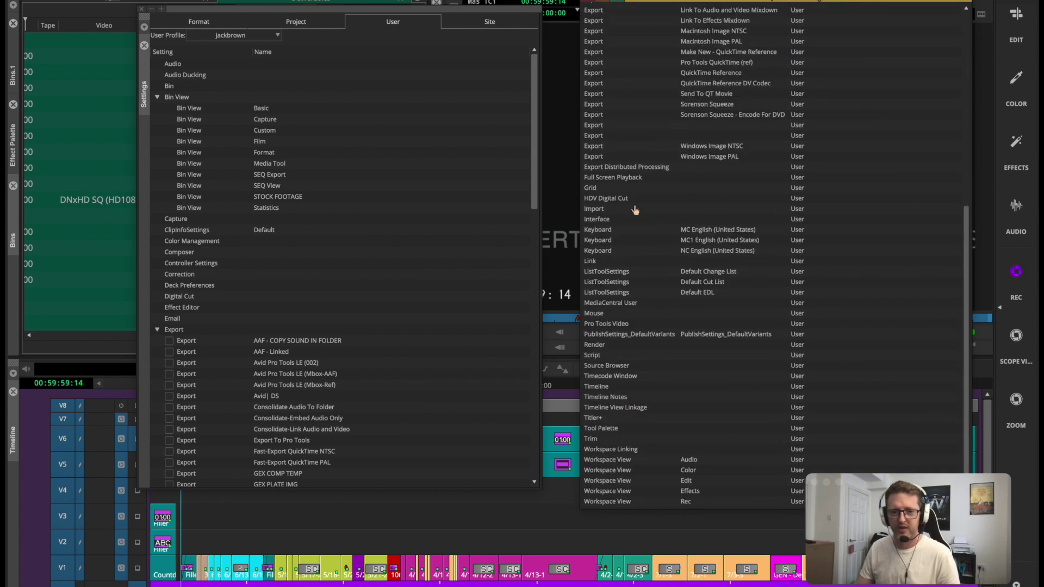
click(631, 262)
click(634, 282)
click(638, 231)
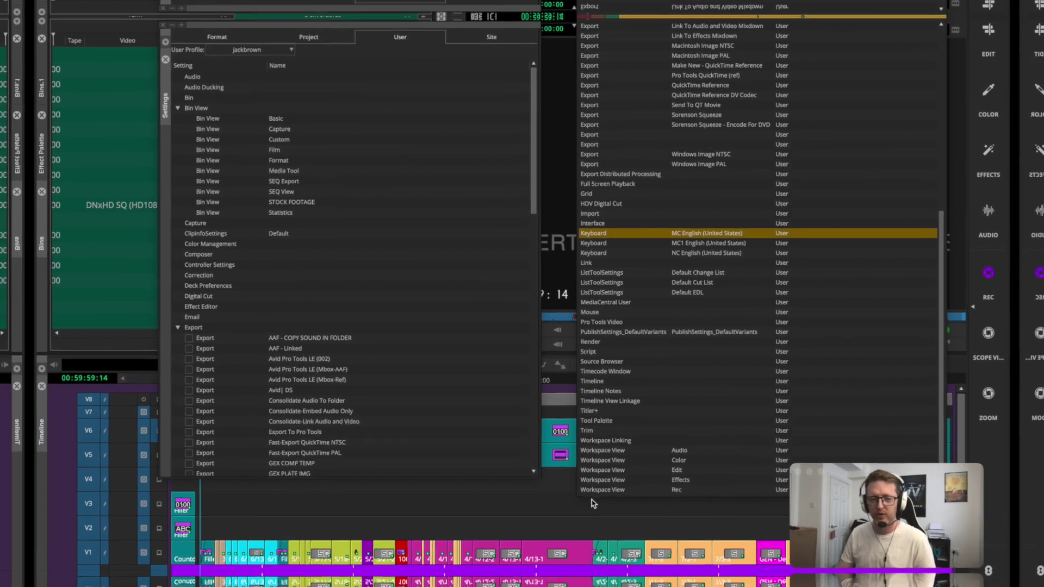
scroll(639, 231, up, 10)
Copy the imported Bin View Basic setting into the project's User settings
click(597, 53)
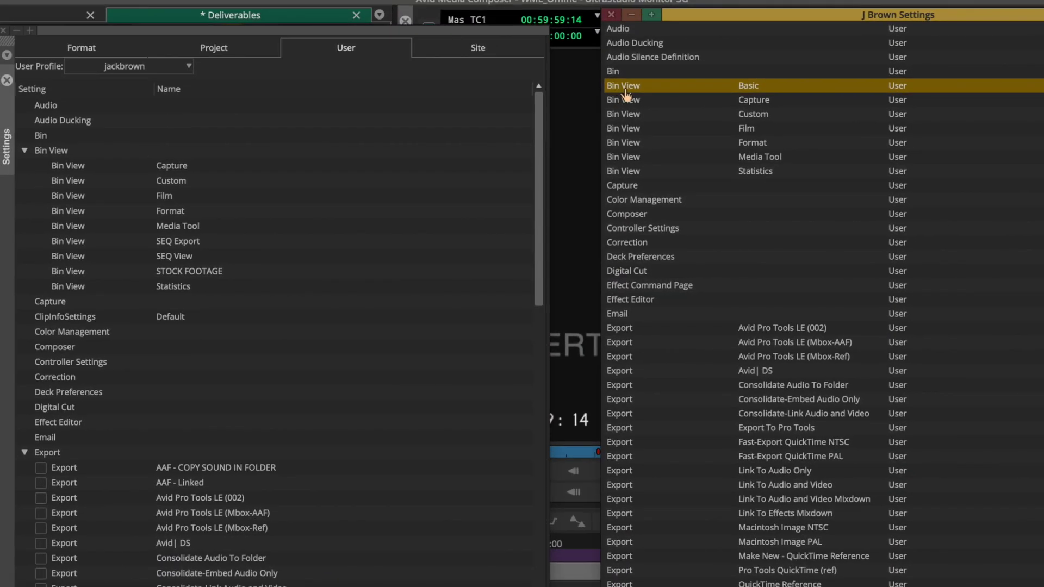
drag(626, 95, 174, 199)
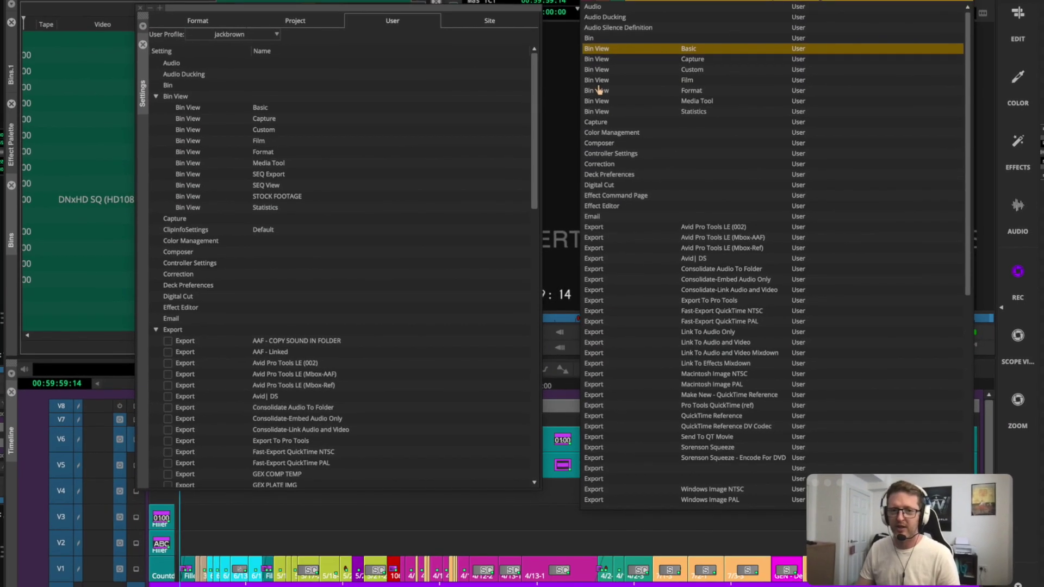
scroll(648, 295, down, 10)
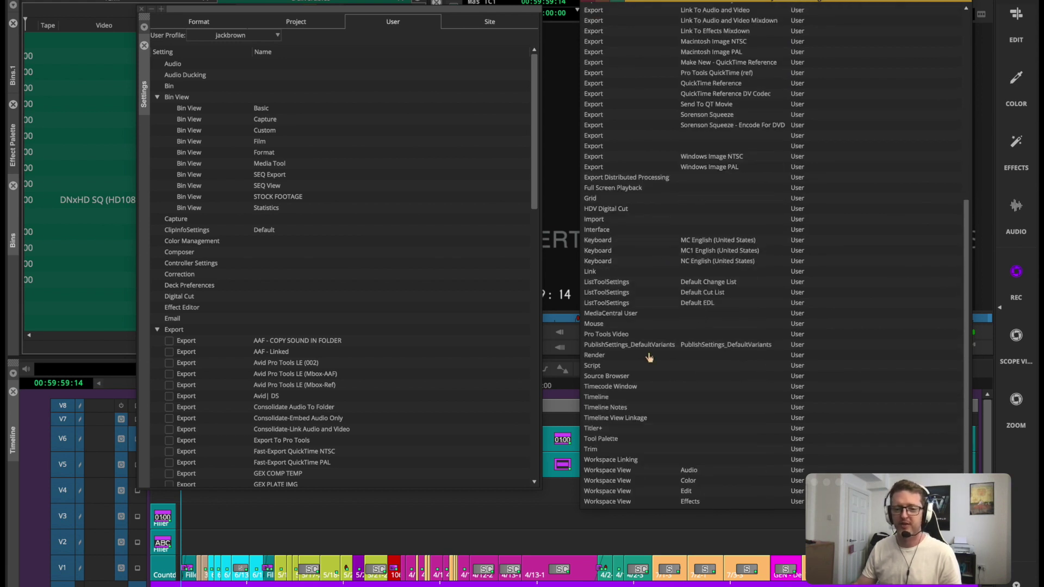
Select the imported Interface setting in the settings list
scroll(642, 326, up, 1)
click(644, 269)
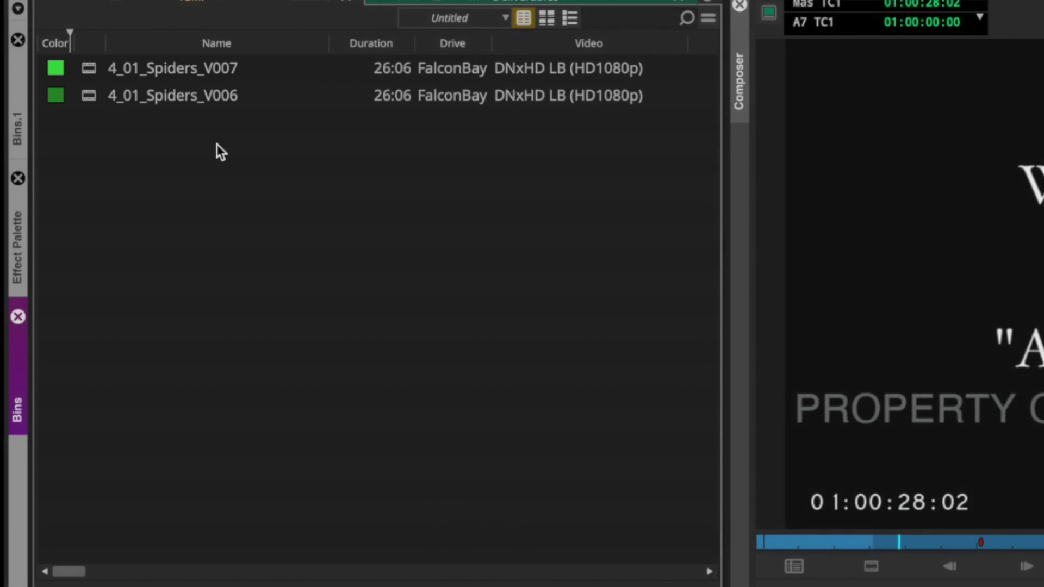
Select clip 4_01_Spiders_V007, then call up actions for sequence WML_Pt4_LC_20220223
click(85, 68)
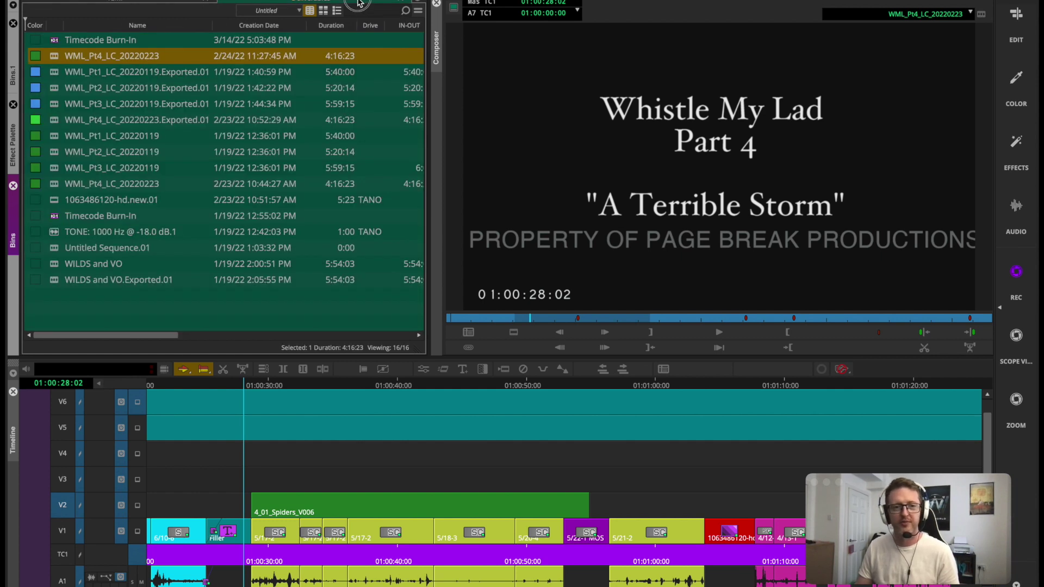
click(359, 4)
right_click(53, 64)
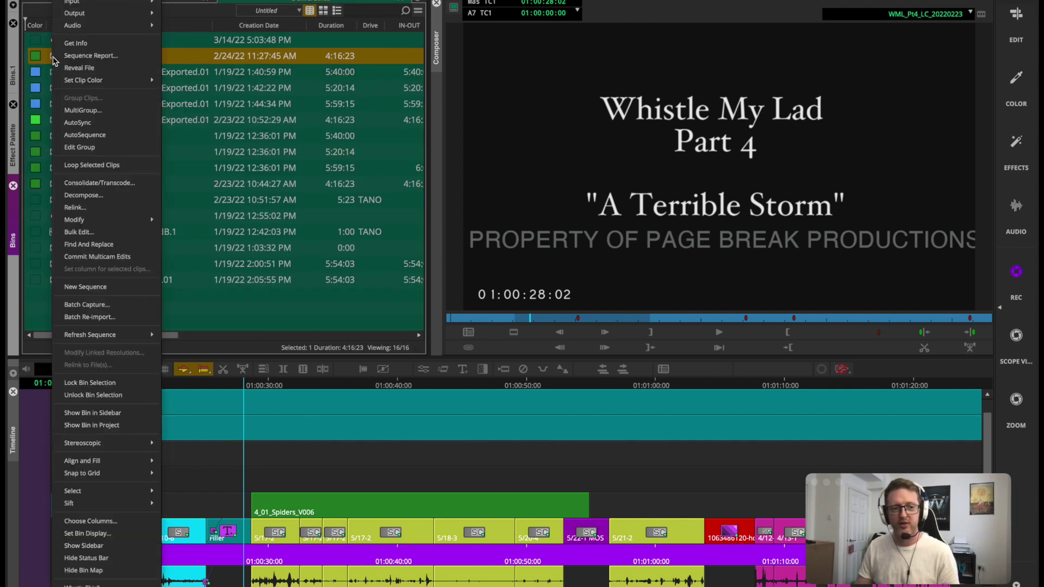
click(115, 207)
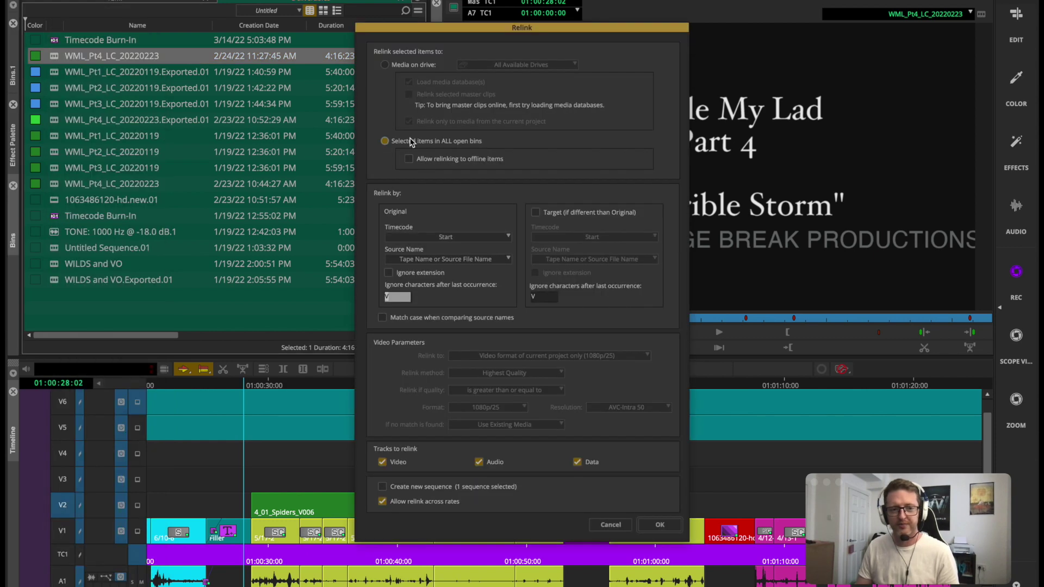
drag(505, 26, 444, 1)
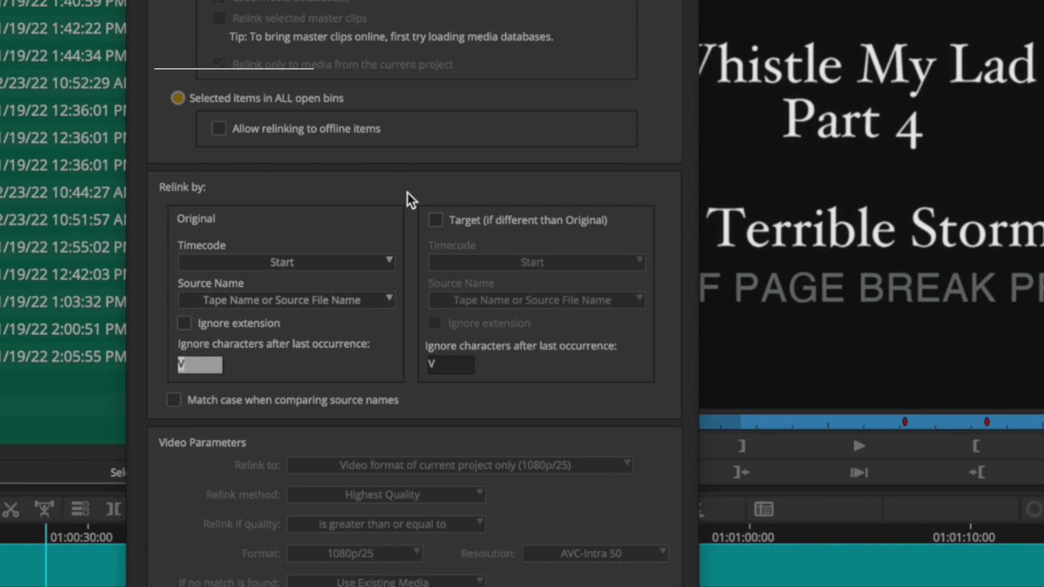
click(375, 300)
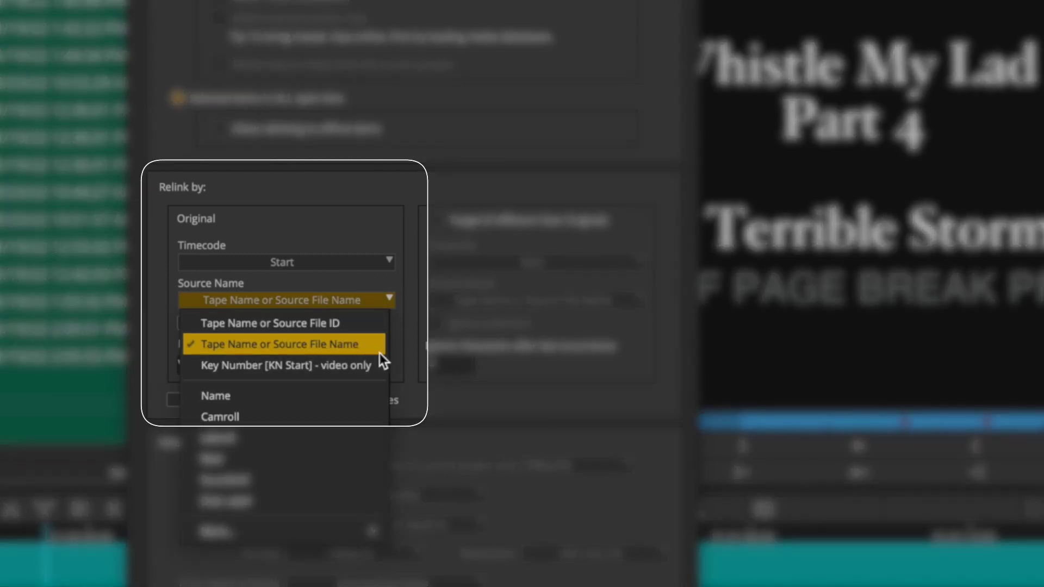
click(234, 350)
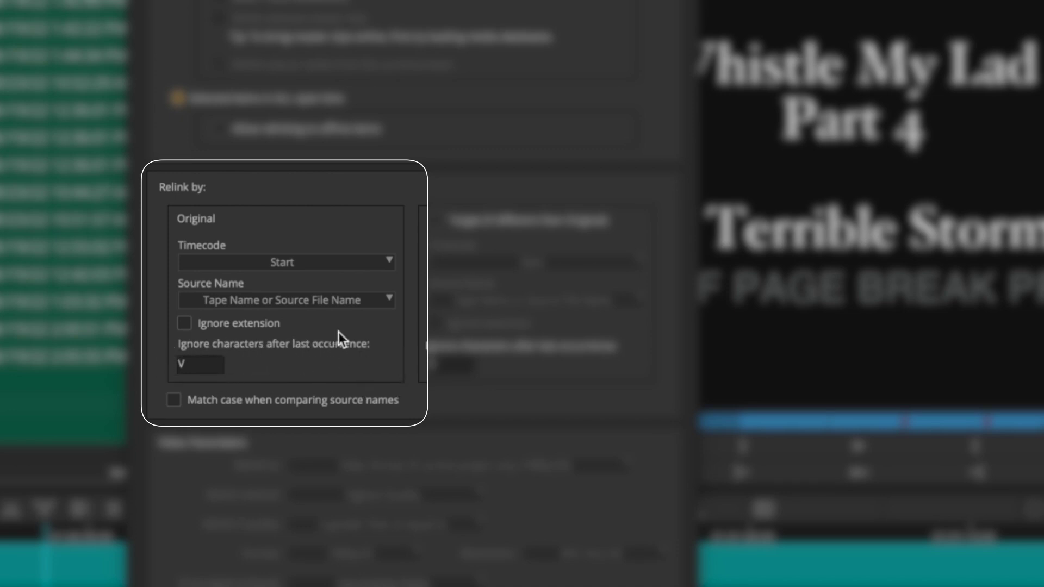
double_click(190, 370)
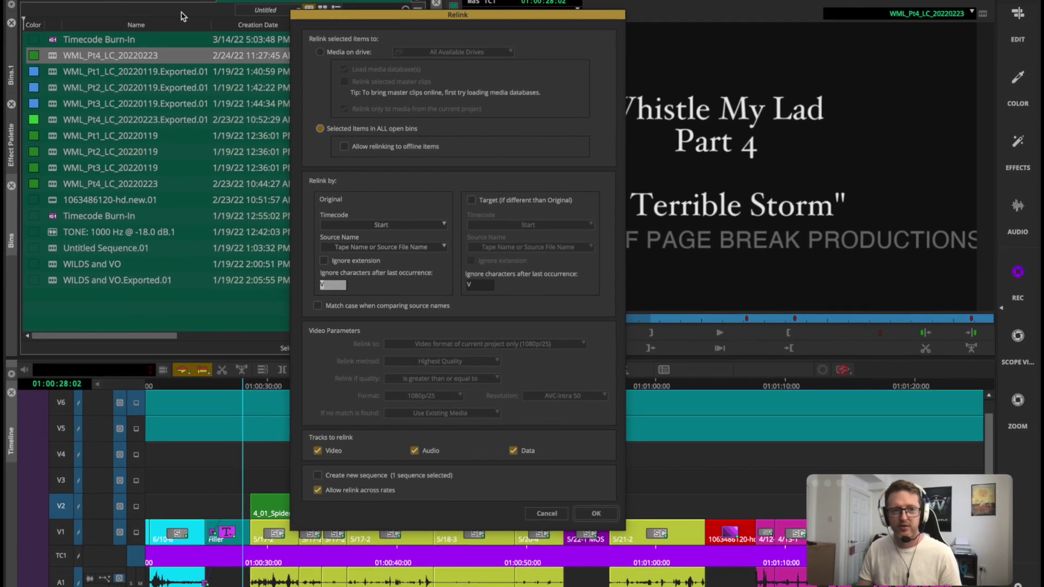
Cancel the Relink dialog and return to the Spiders clip bin
click(547, 513)
click(121, 3)
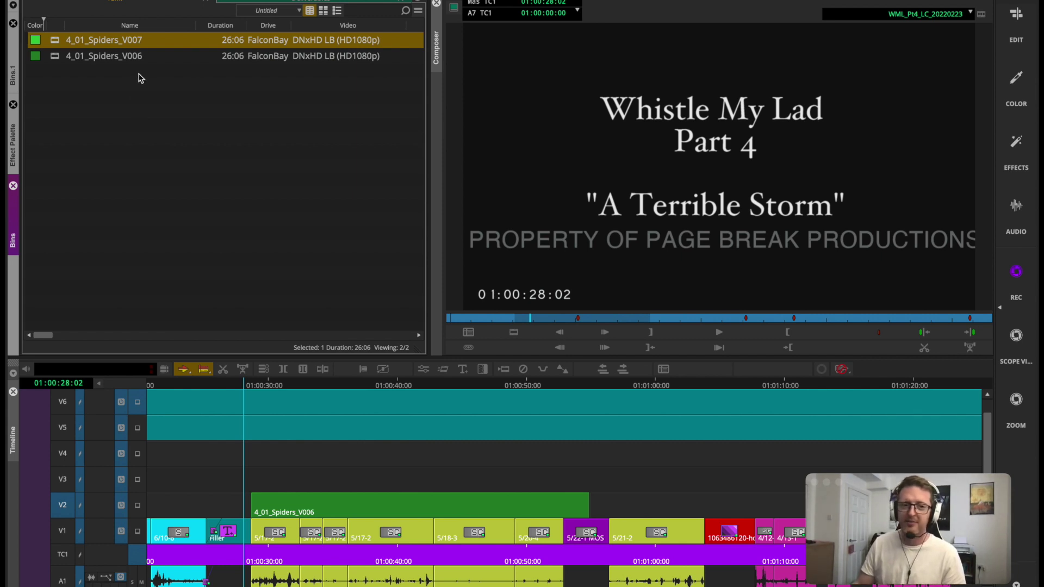
Relink WML_Pt4_LC_20220223's V2 shot to 4_01_Spiders_V007 using selected items in all open bins
click(337, 3)
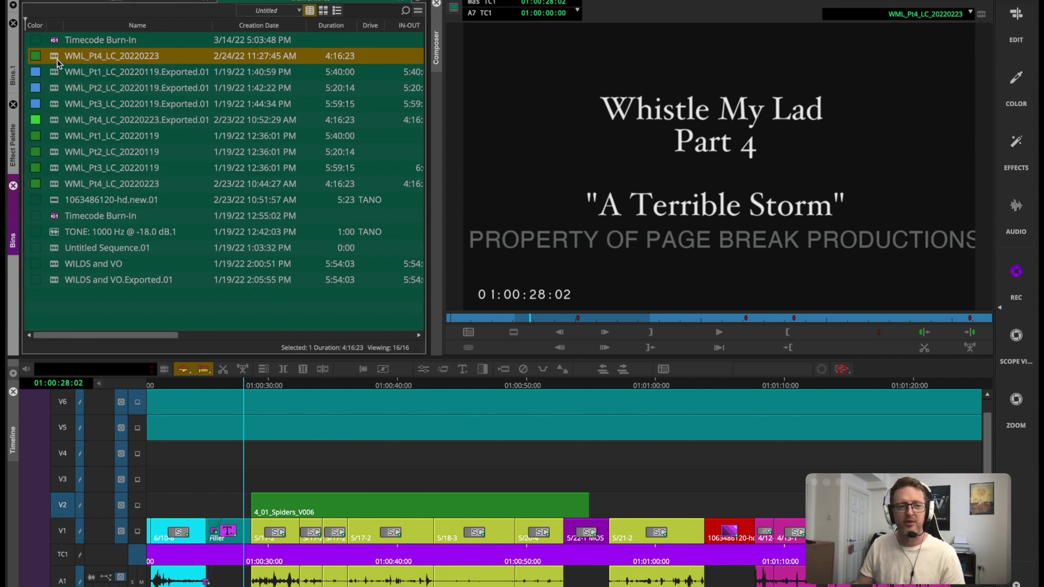
right_click(57, 63)
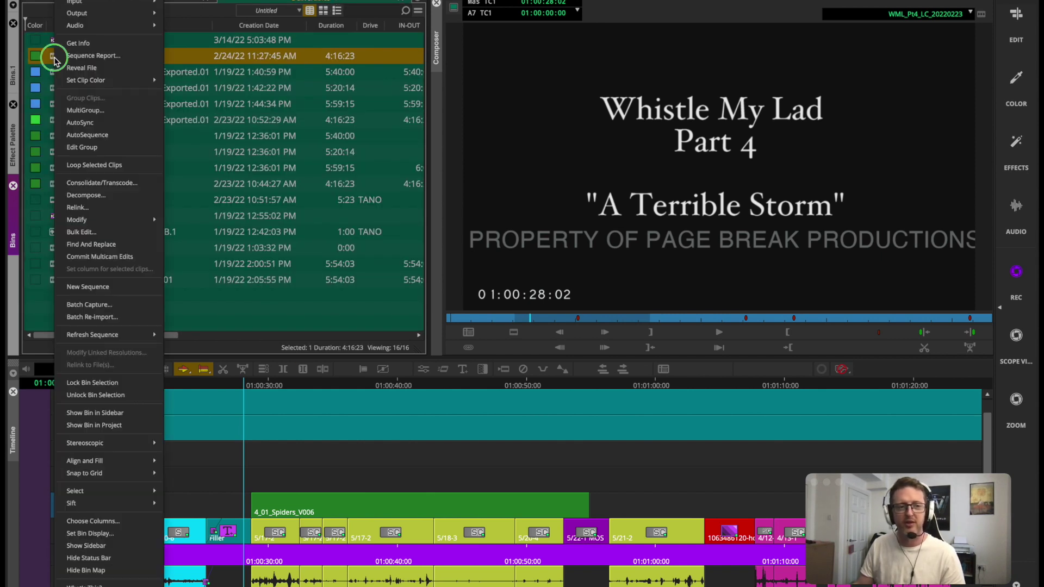
click(109, 208)
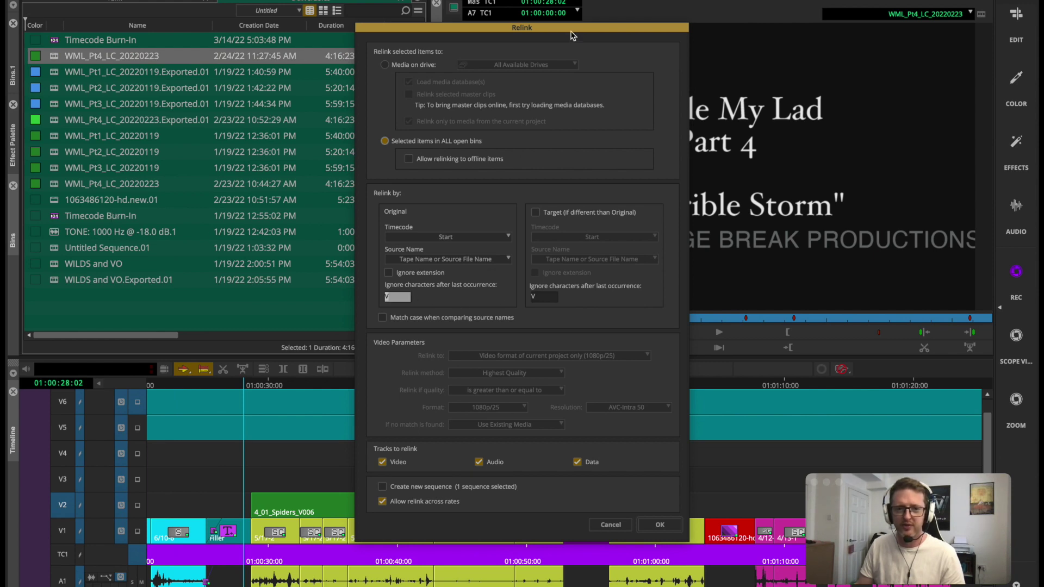
drag(574, 30, 239, 2)
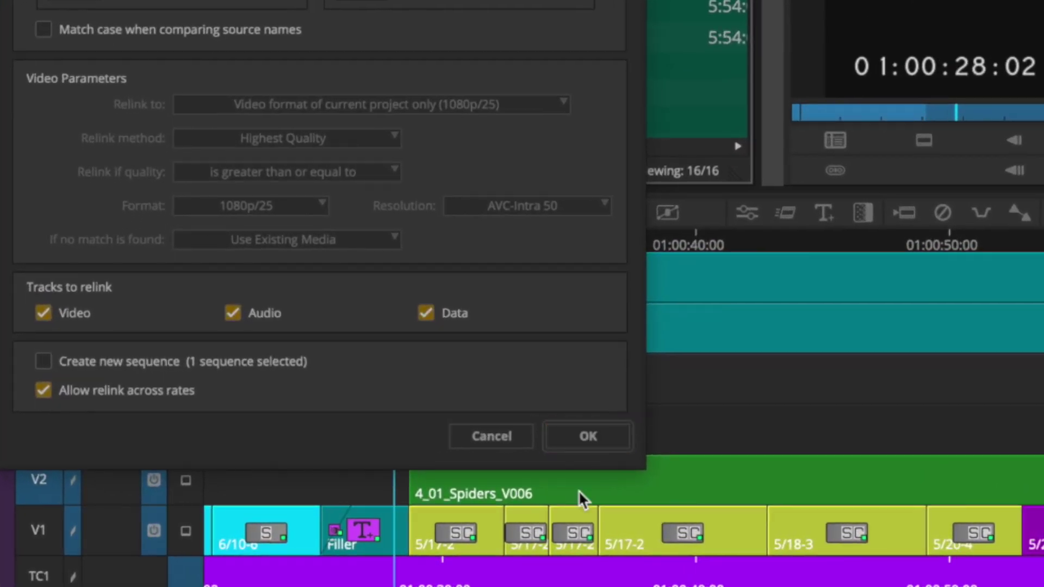
click(607, 429)
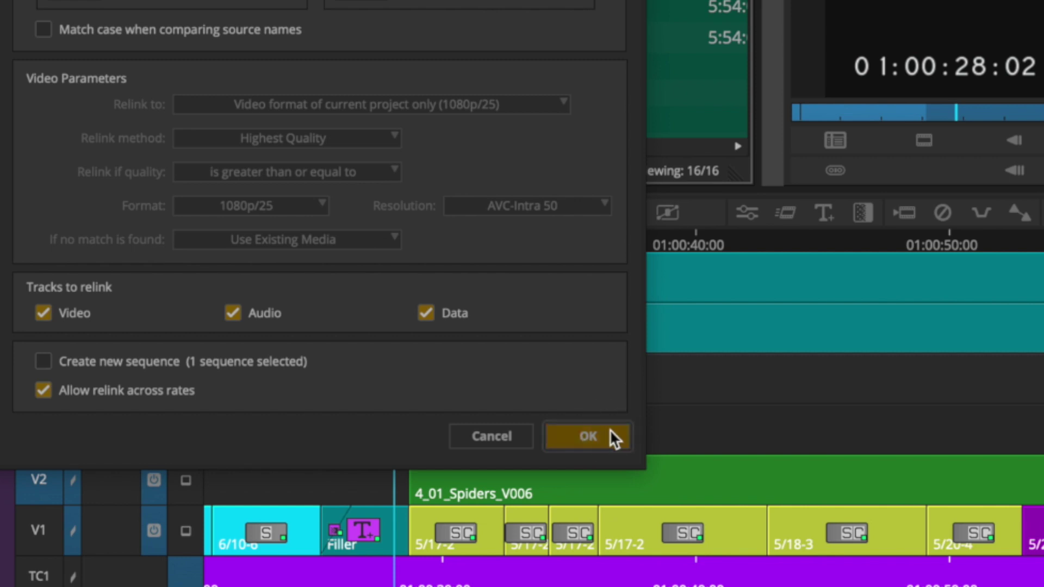